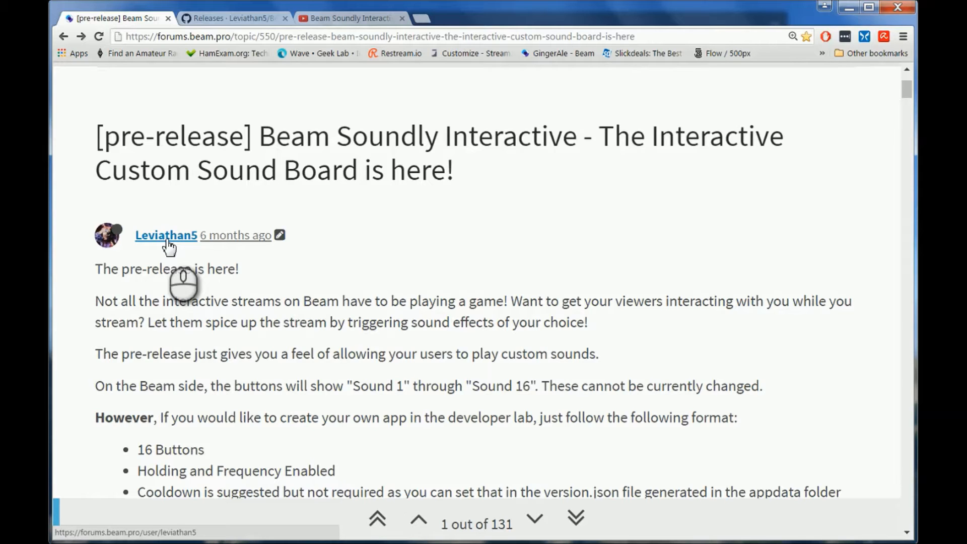
Step: Review the YouTube guide, the forum post and the GitHub releases page with the Windows downloads for Beam Soundly Interactive
click(341, 19)
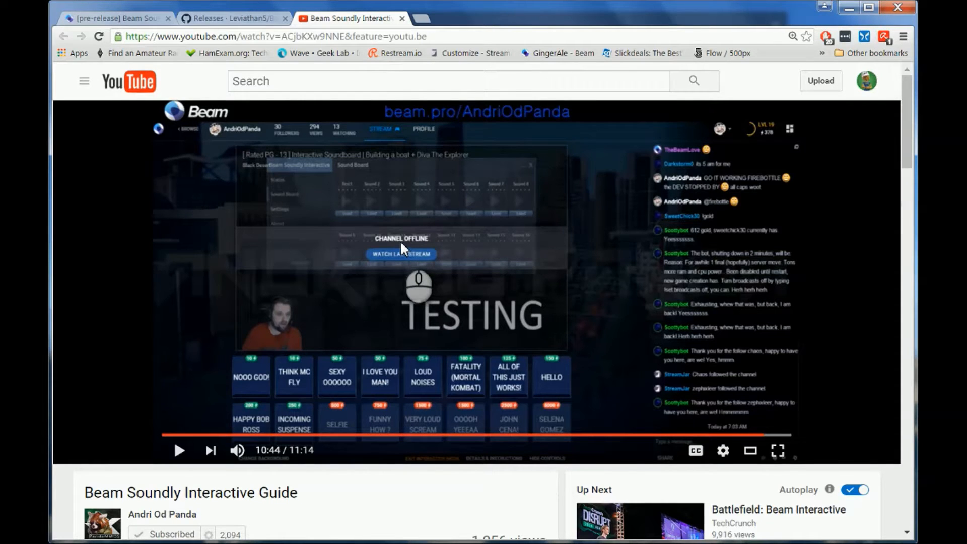
click(131, 19)
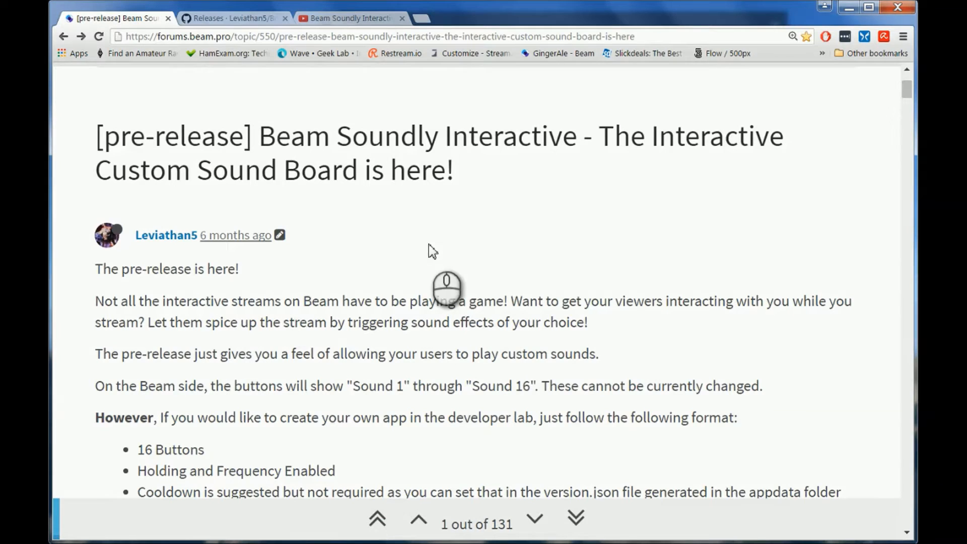
click(238, 17)
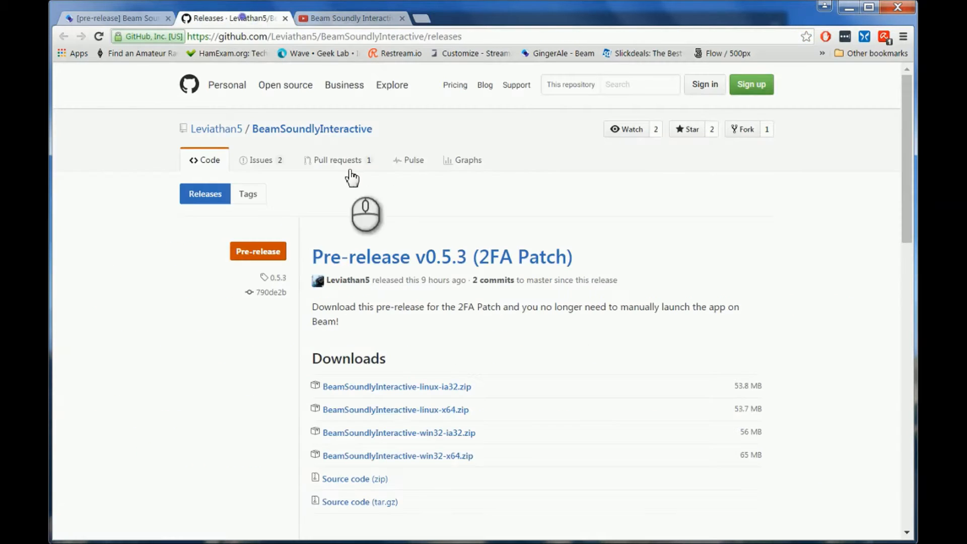
click(468, 436)
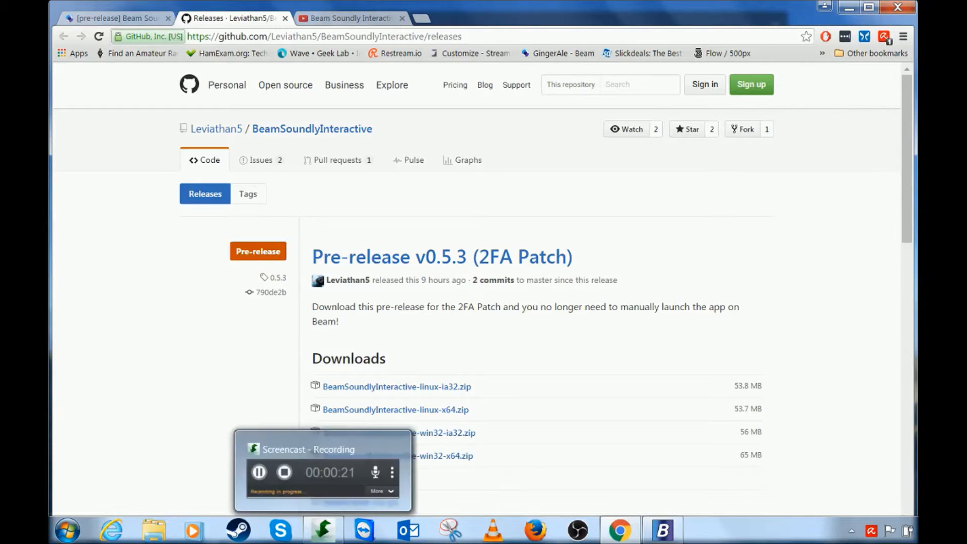
Step: Search the computer for "beam" and switch to the Beam Soundly Interactive app
click(64, 535)
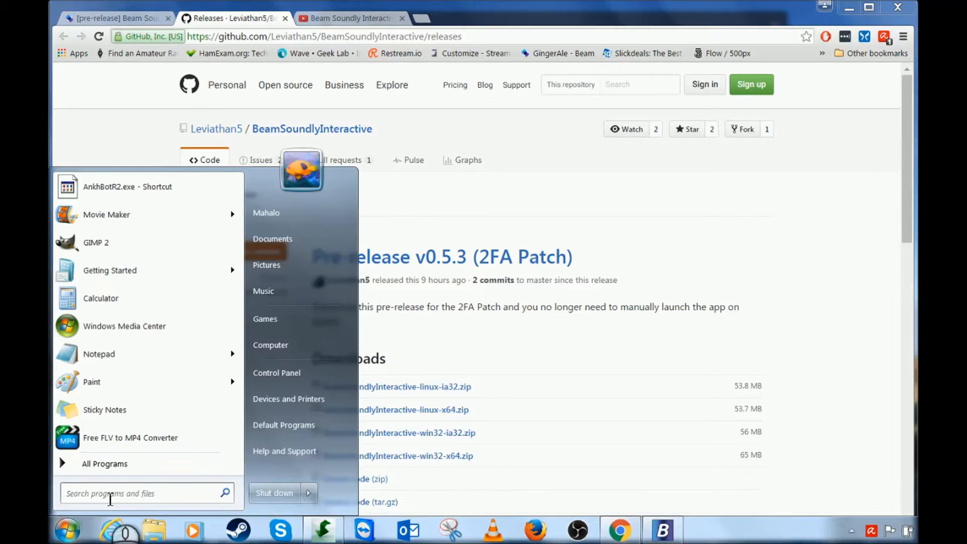
text(beam)
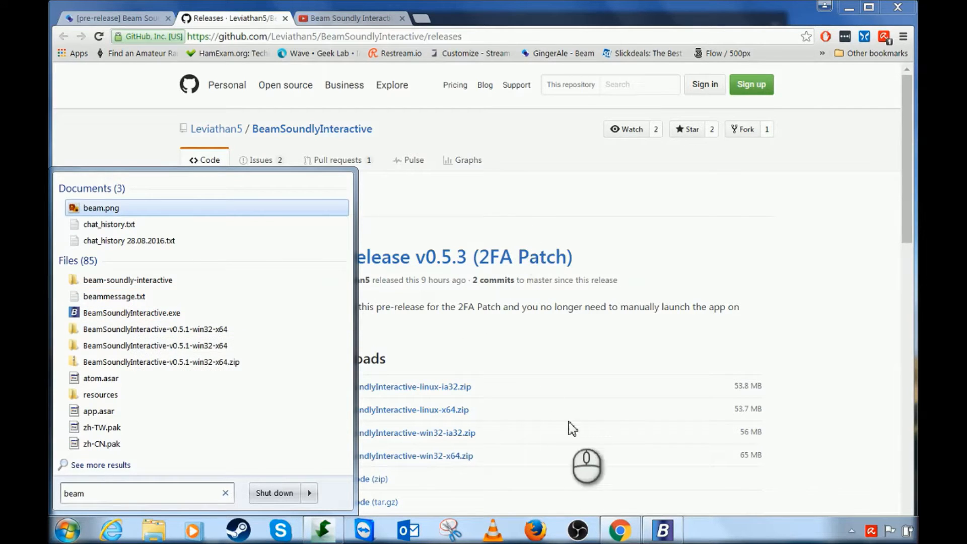
click(662, 531)
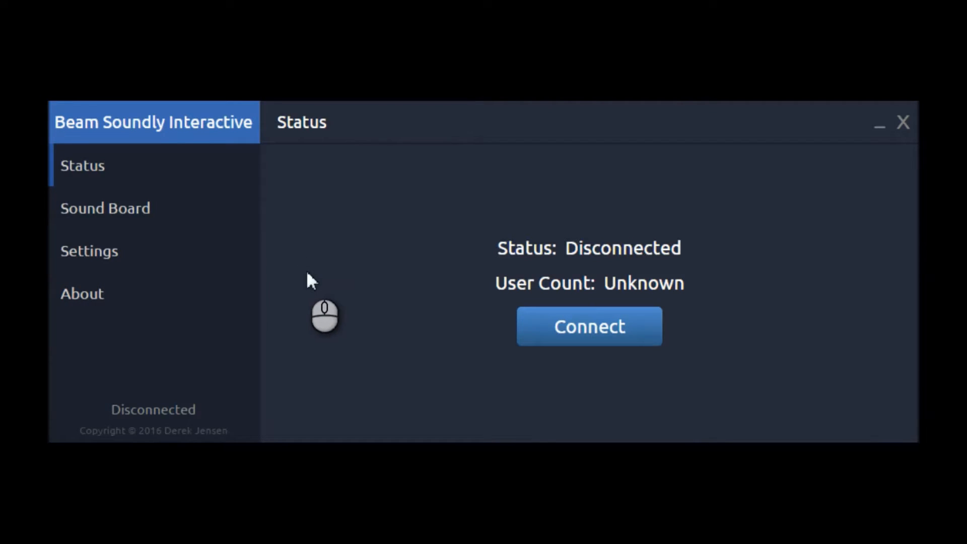
Step: Look through the Status, Sound Board, Settings and About pages, including the profile choices, and minimise the app
click(114, 177)
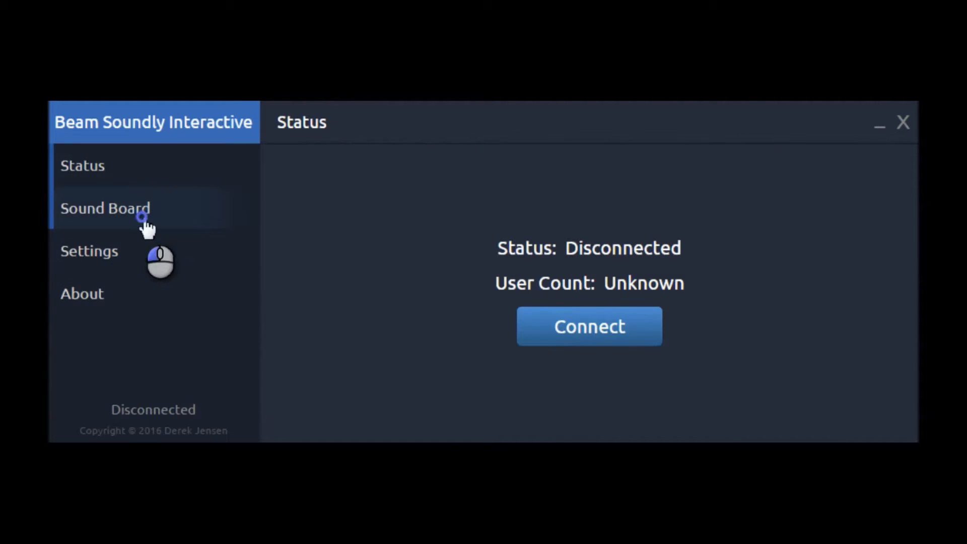
click(143, 214)
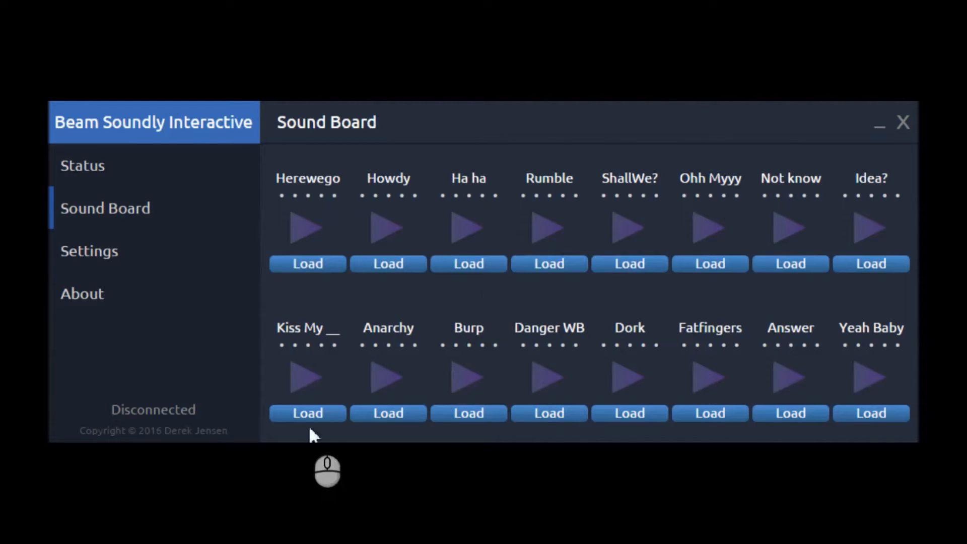
click(147, 258)
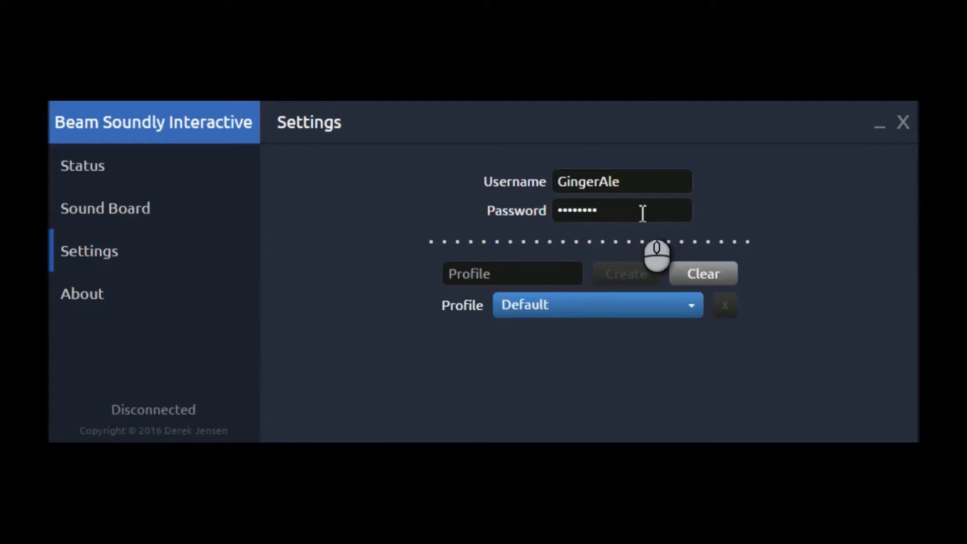
click(686, 308)
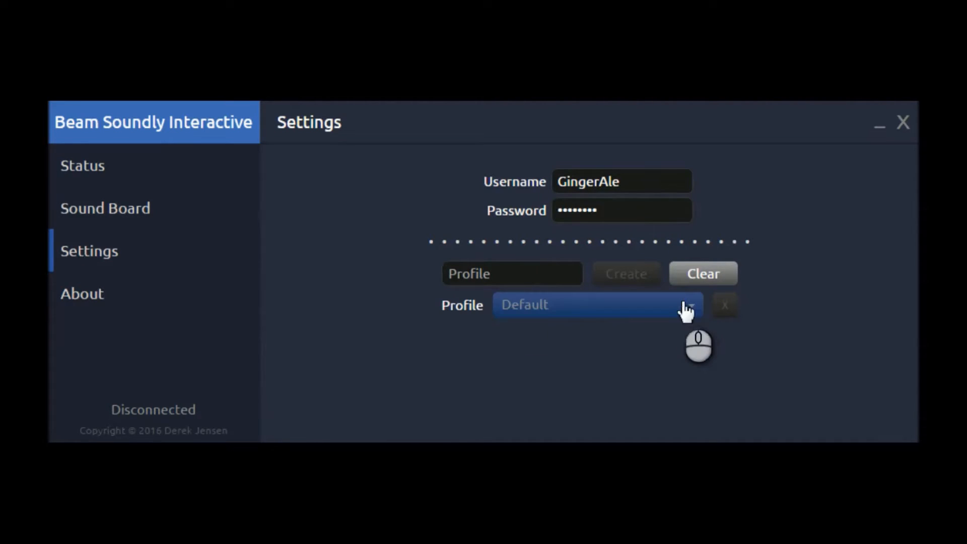
click(770, 332)
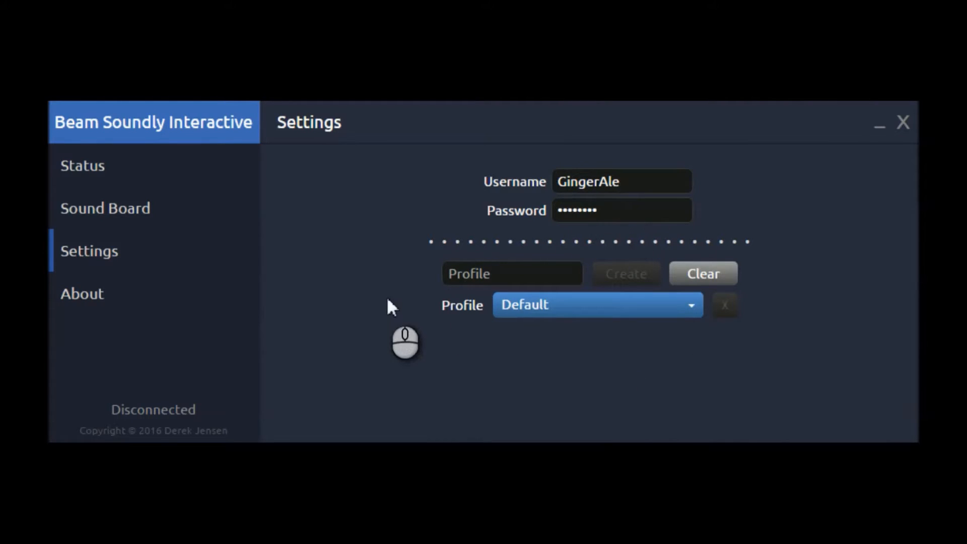
click(123, 303)
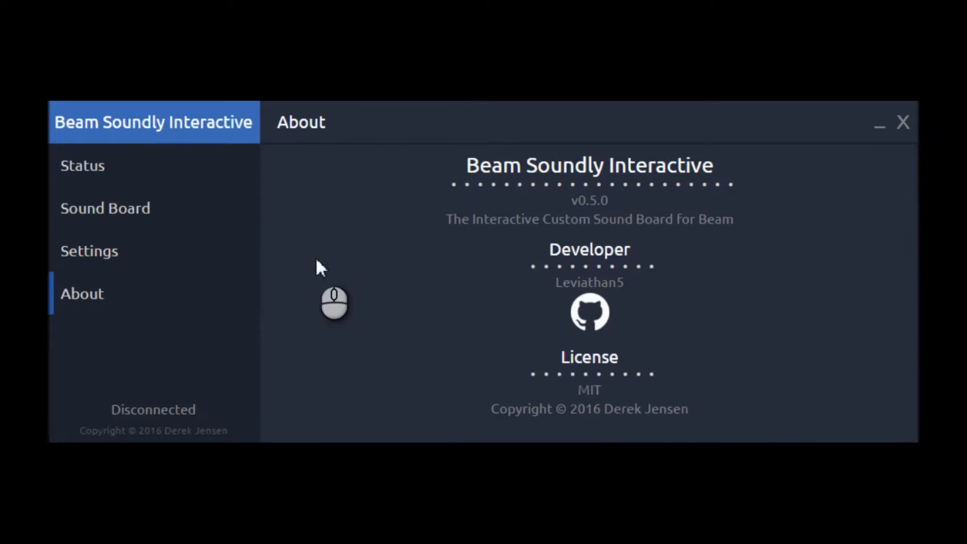
click(880, 132)
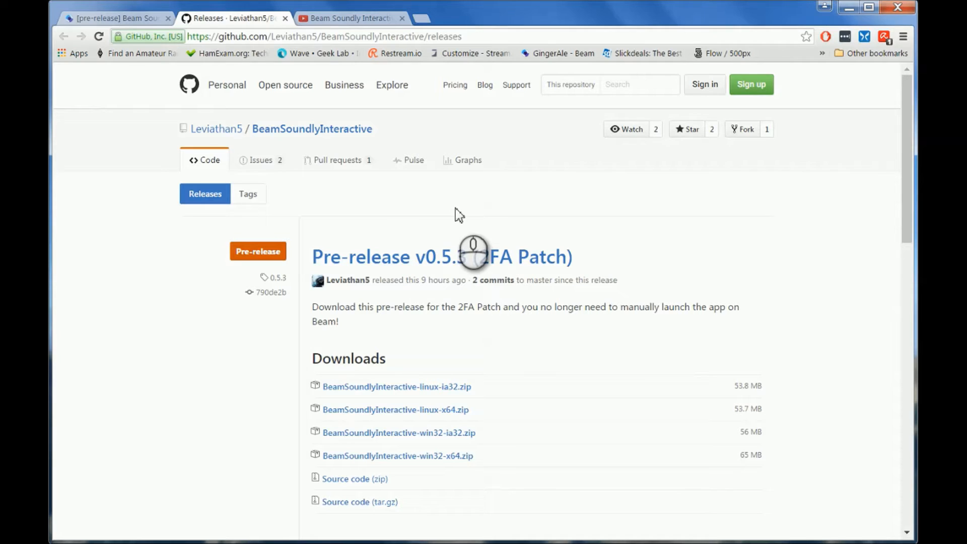
Step: Revisit the forum post, the GitHub releases page and the YouTube guide, and return to the forum post
click(107, 19)
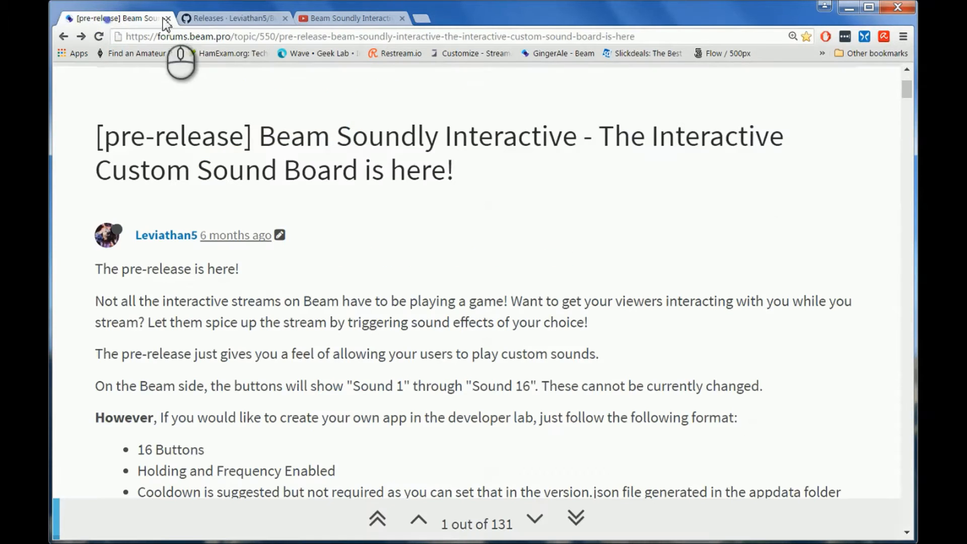
click(222, 18)
click(325, 20)
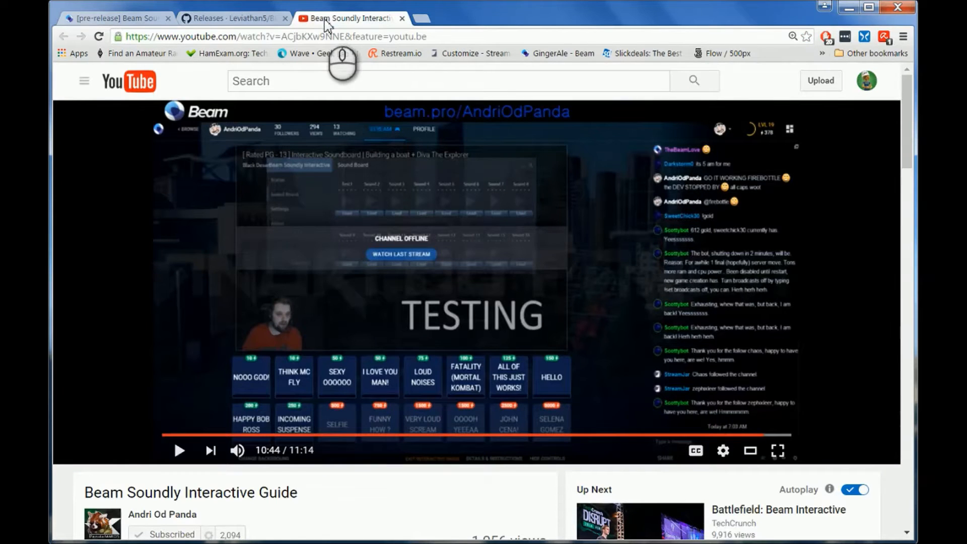
click(107, 19)
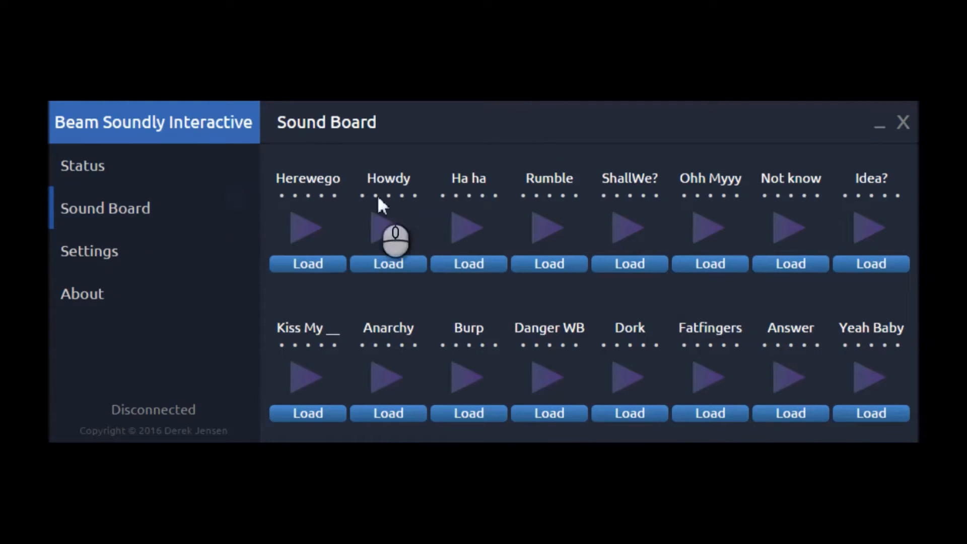
Step: On the sound board, open the name of the Herewego sound for editing and cancel the rename
mouse_move(318, 181)
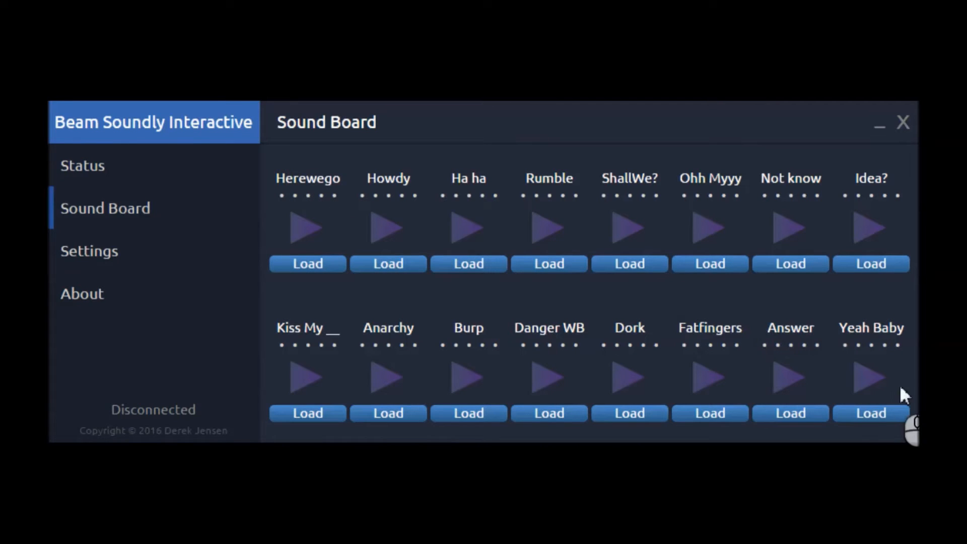
click(336, 186)
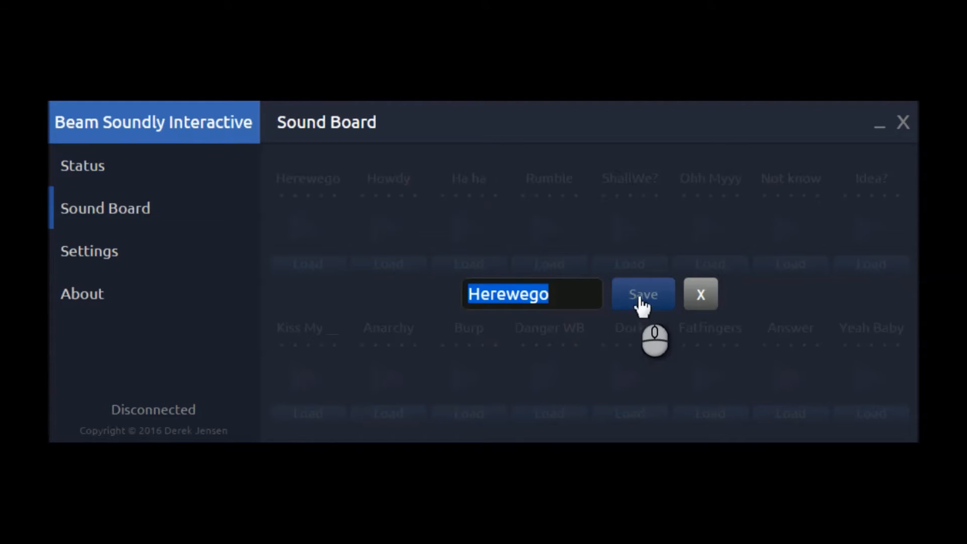
click(710, 298)
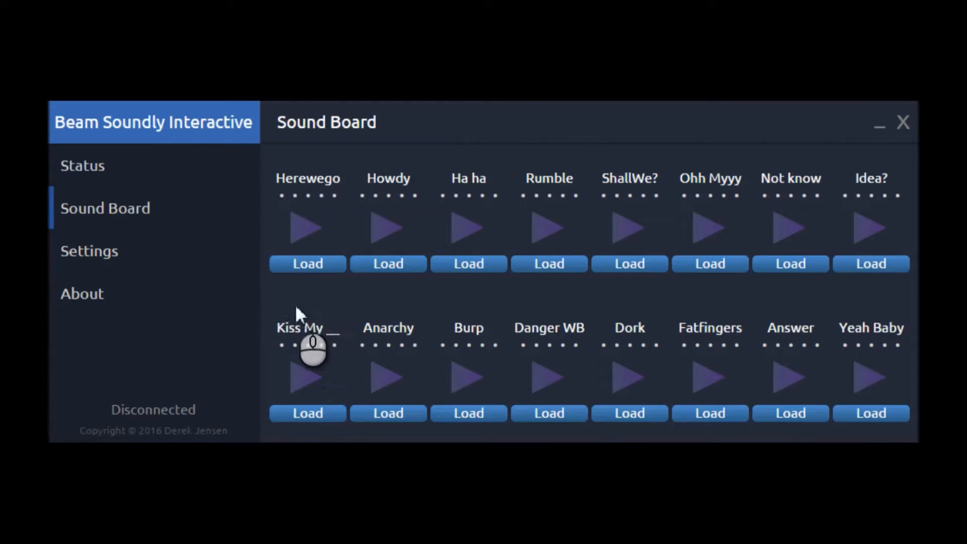
Step: Browse to Documents > Sounds for the Herewego slot's audio file, select 5OCLOCK.WAV and cancel loading it
click(317, 272)
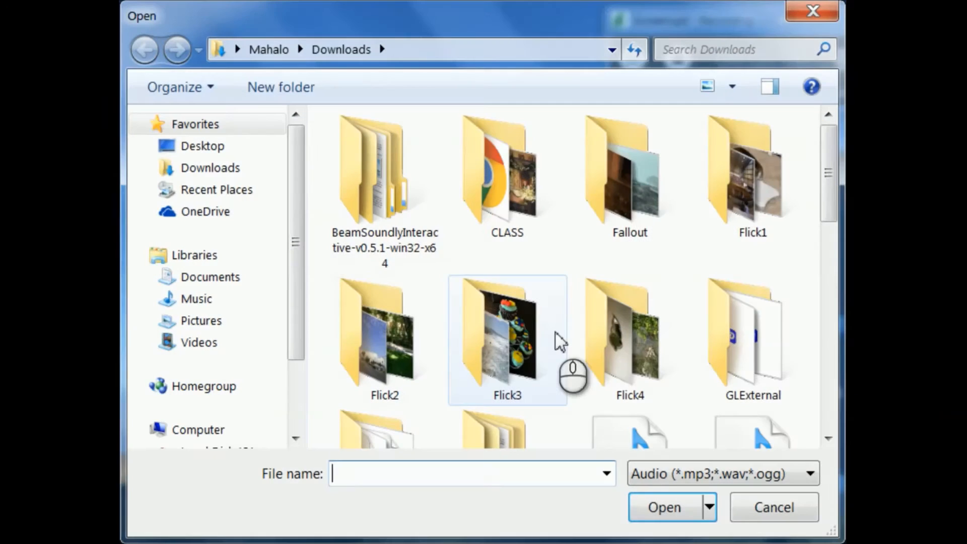
click(207, 277)
drag(829, 238, 824, 403)
double_click(401, 362)
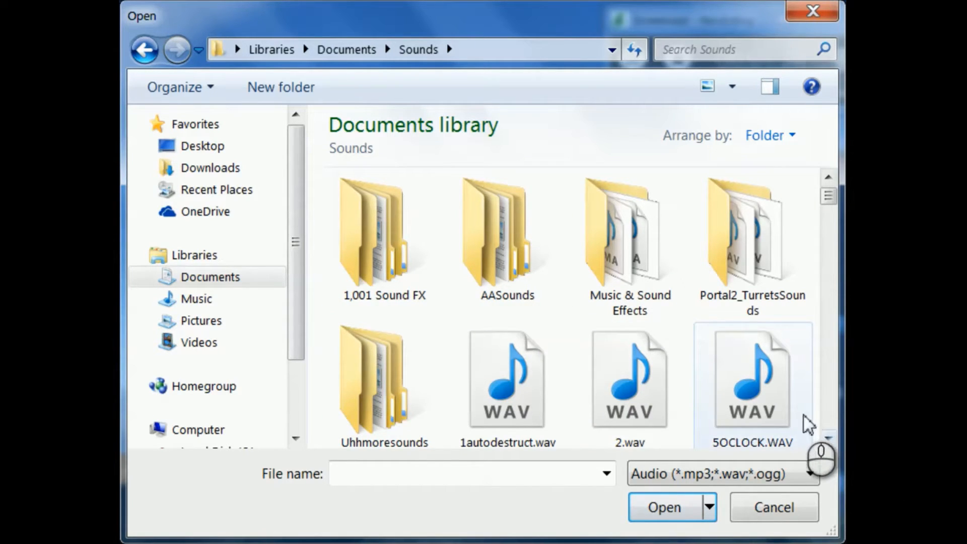
click(764, 371)
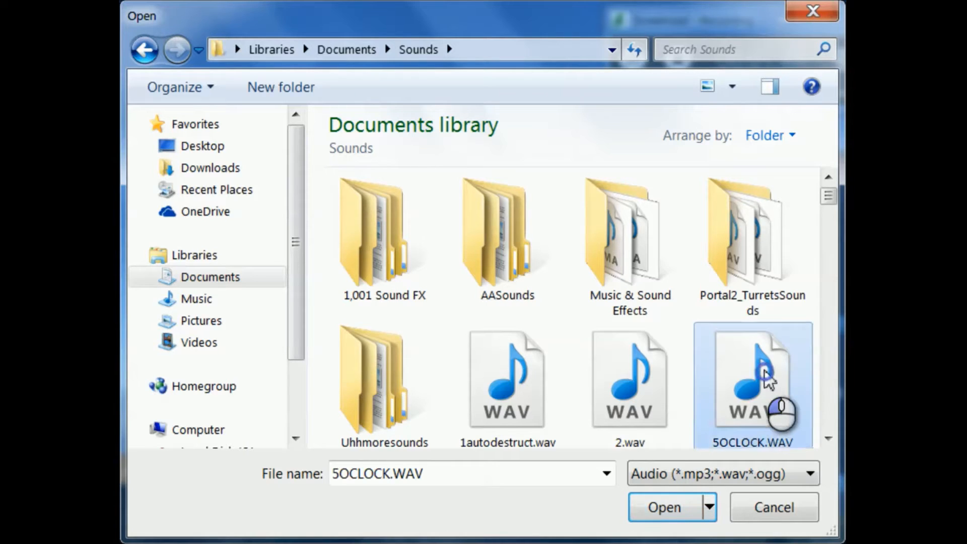
scroll(764, 372, down, 1)
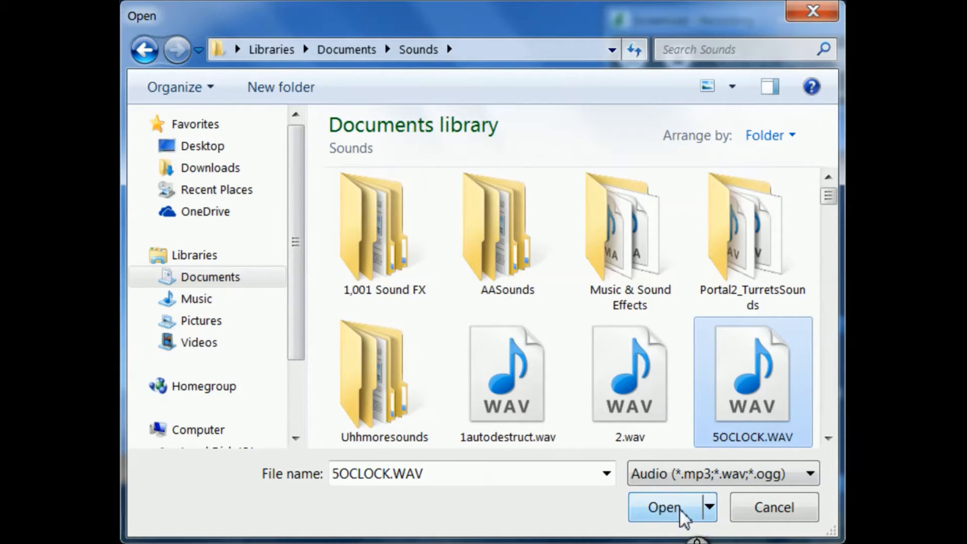
click(788, 515)
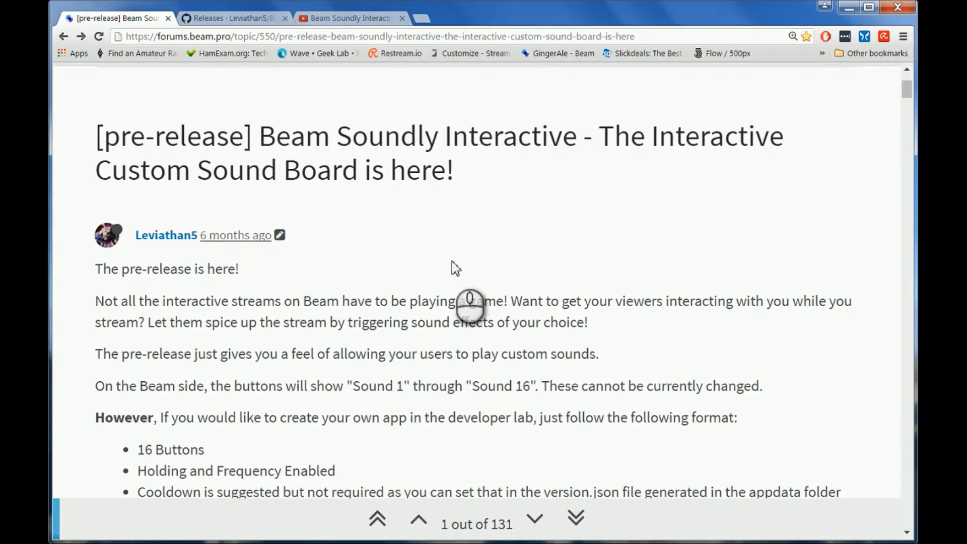
Step: Read the forum post's custom app requirements and download link, and check the About page of Beam Soundly Interactive
scroll(484, 305, down, 3)
scroll(484, 303, down, 2)
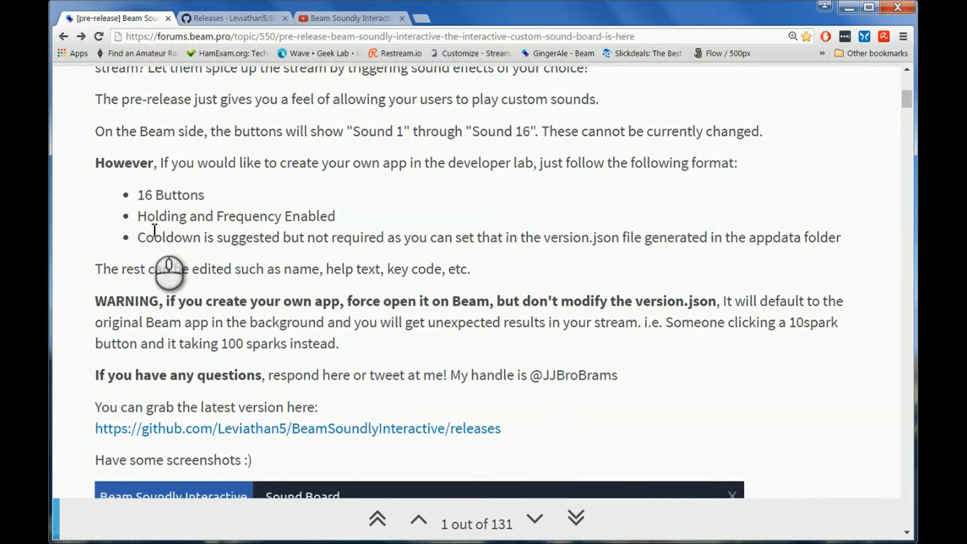
scroll(527, 426, down, 5)
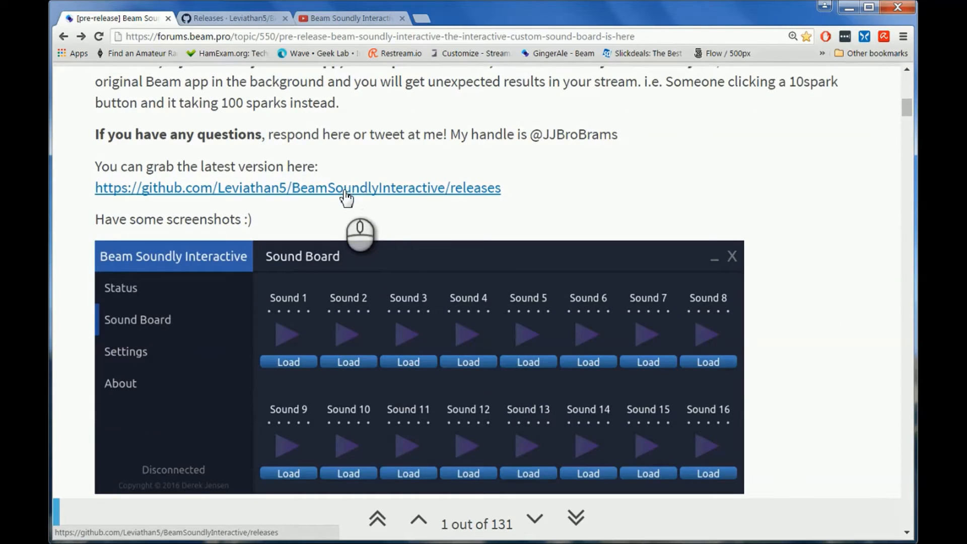
mouse_move(529, 541)
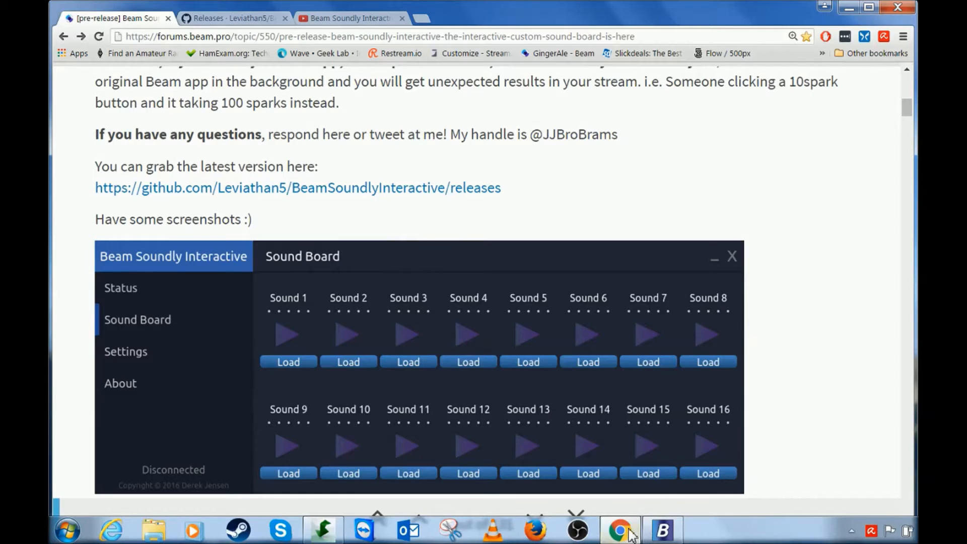
click(662, 530)
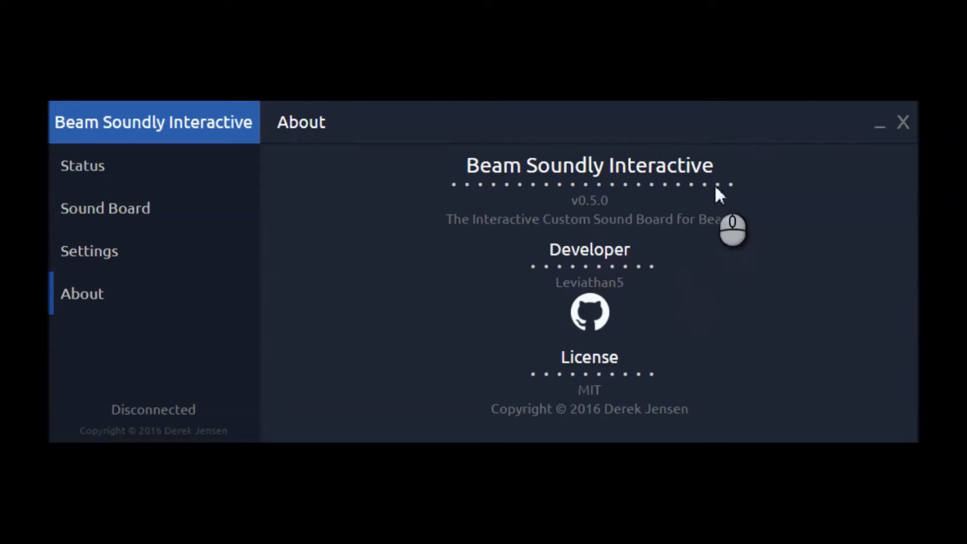
click(880, 130)
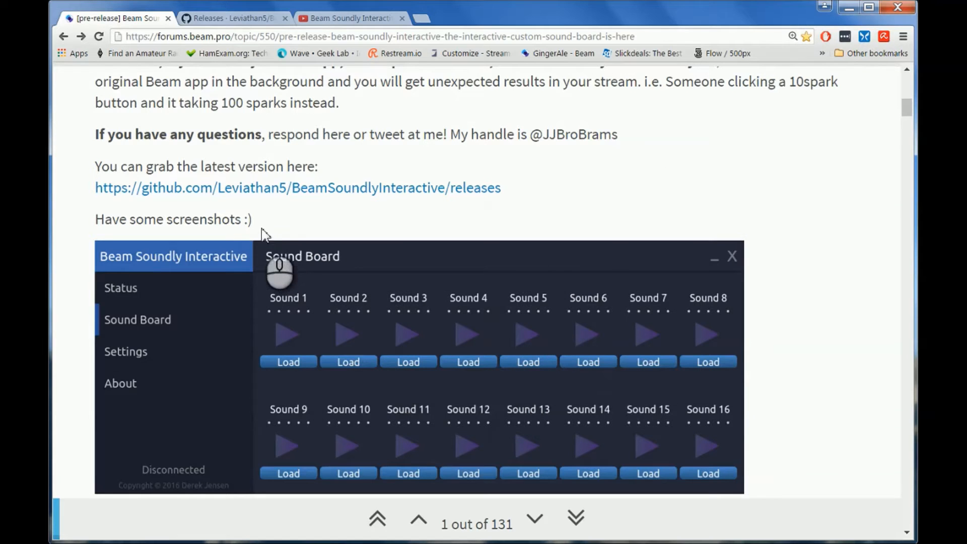
Step: Read the forum post's Custom Board Guide from the Developer Lab step to the version ID and share code step
scroll(658, 400, down, 6)
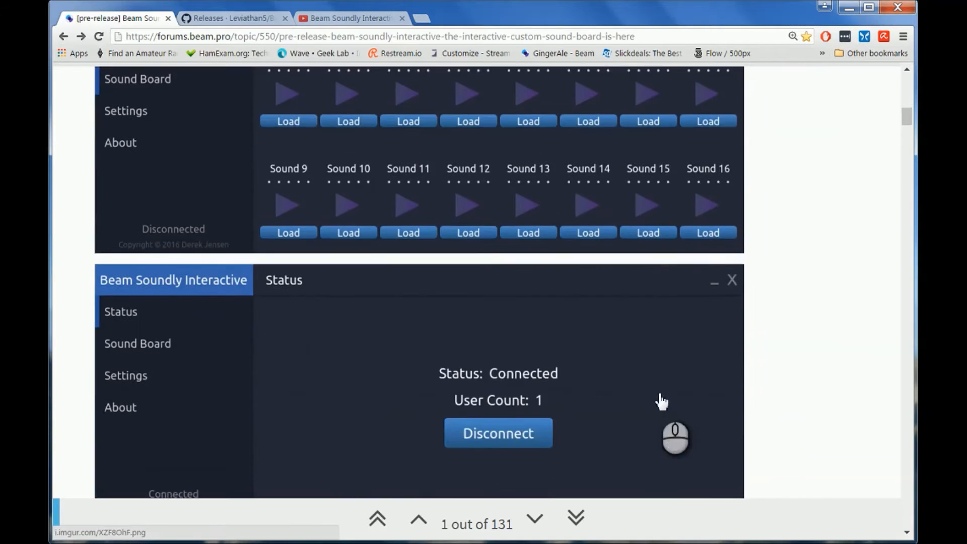
scroll(661, 402, down, 6)
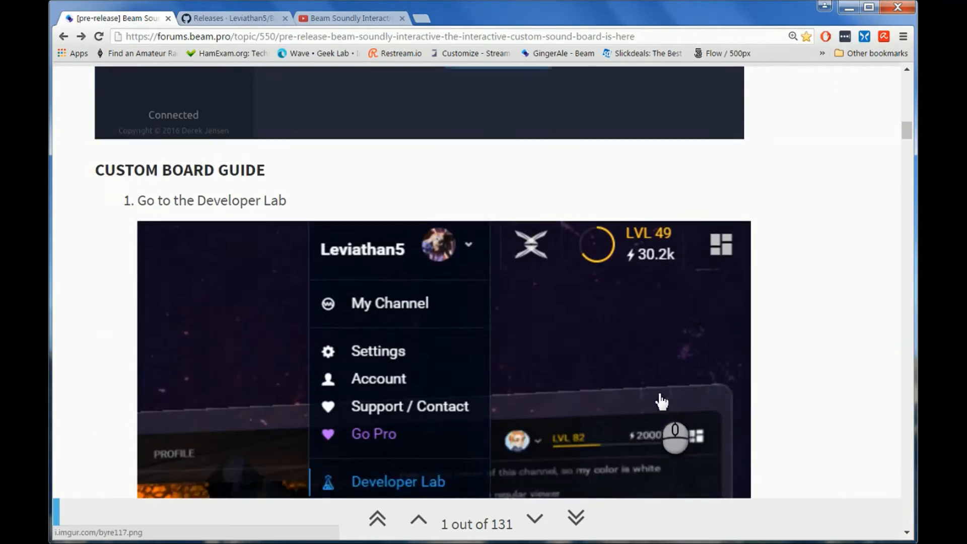
scroll(450, 253, down, 5)
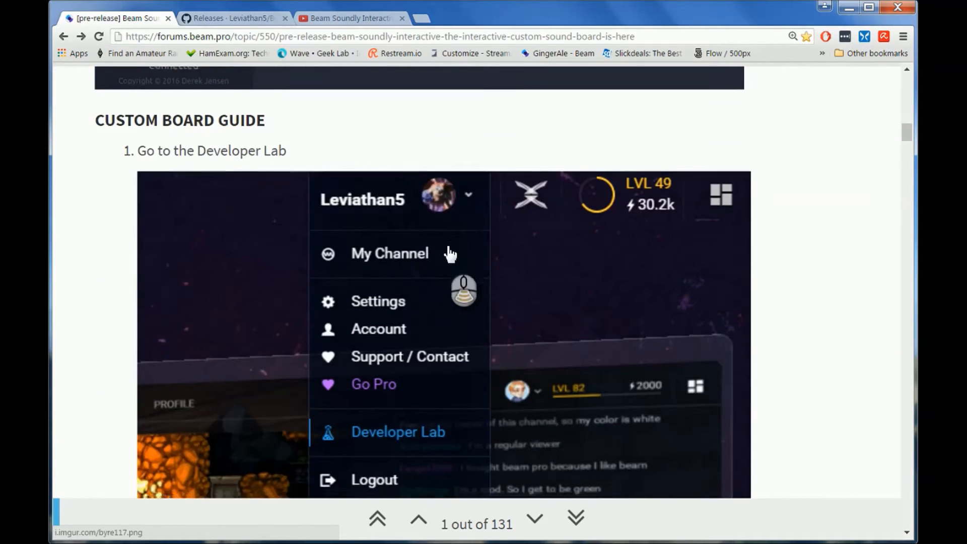
scroll(450, 253, down, 7)
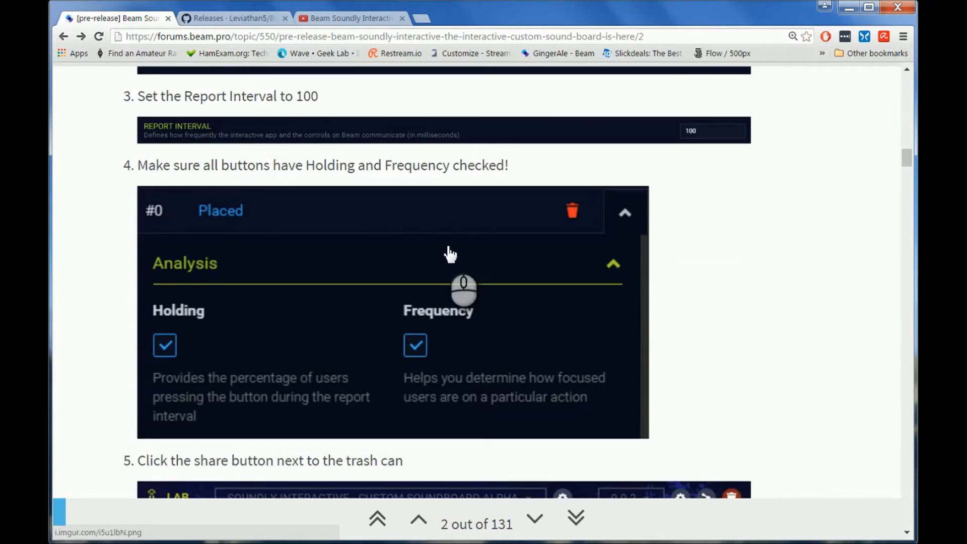
scroll(450, 253, down, 8)
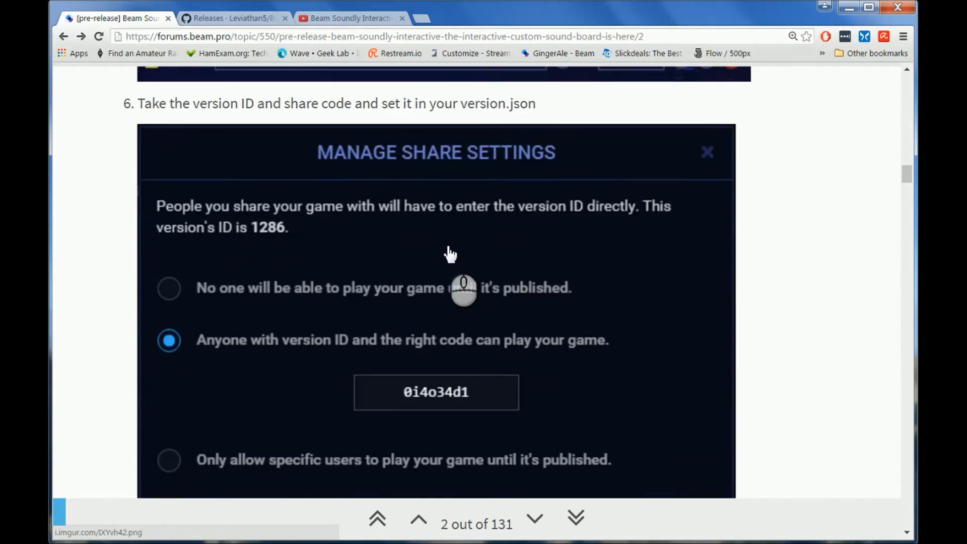
Step: Skim the rest of the Custom Board Guide and return to the beginning of the forum post
scroll(450, 253, down, 13)
scroll(450, 253, down, 5)
scroll(450, 253, up, 12)
scroll(450, 254, up, 20)
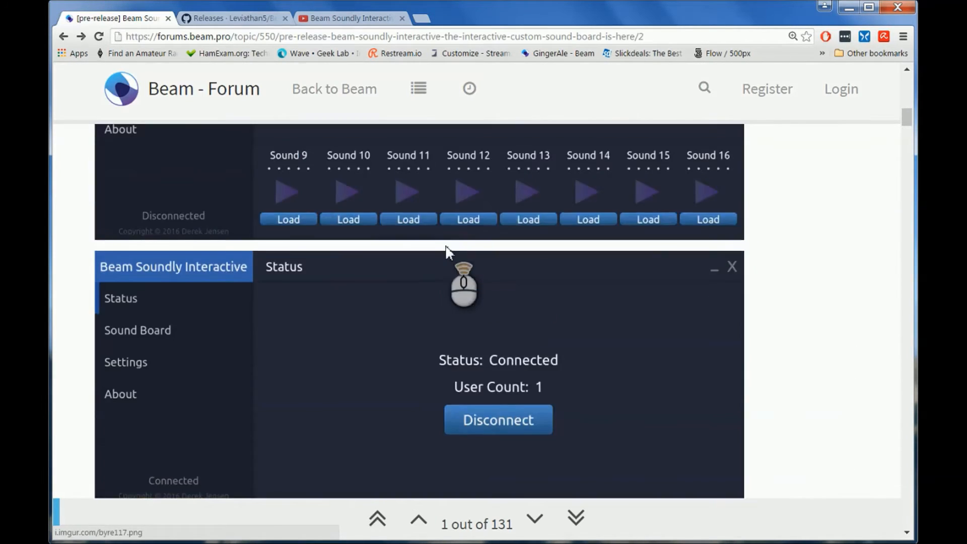
scroll(445, 246, up, 8)
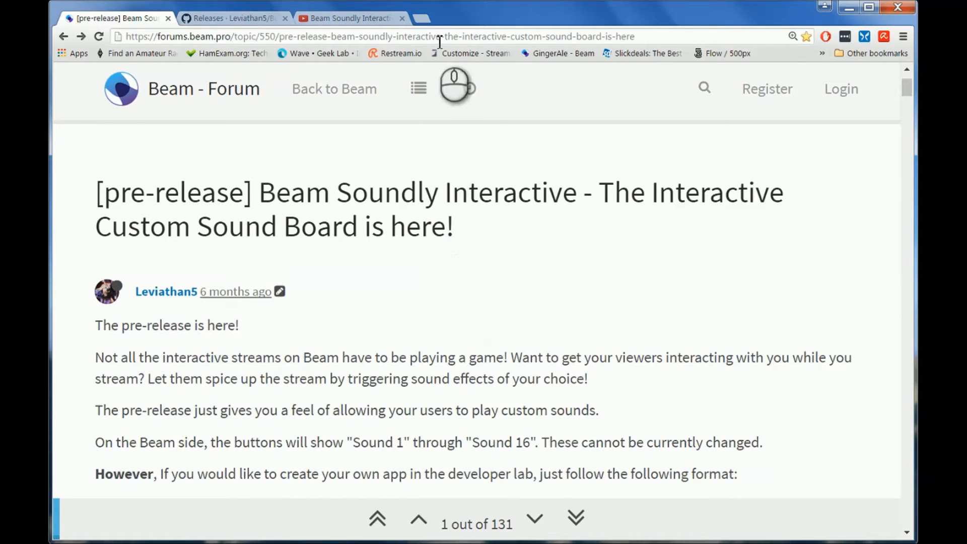
Step: Open the bookmarked Beam channel in a new browser tab and go to the Developer Lab's list of interactive games
click(422, 18)
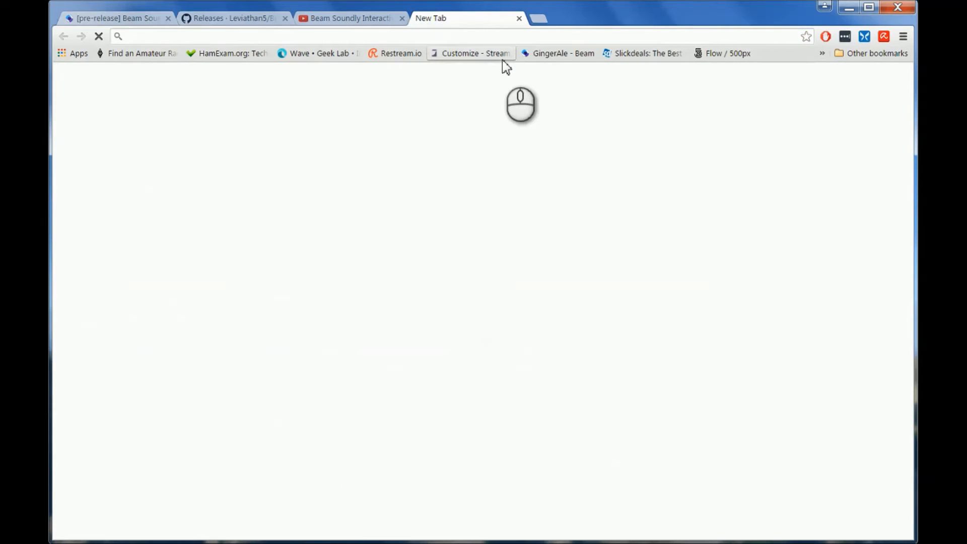
click(538, 53)
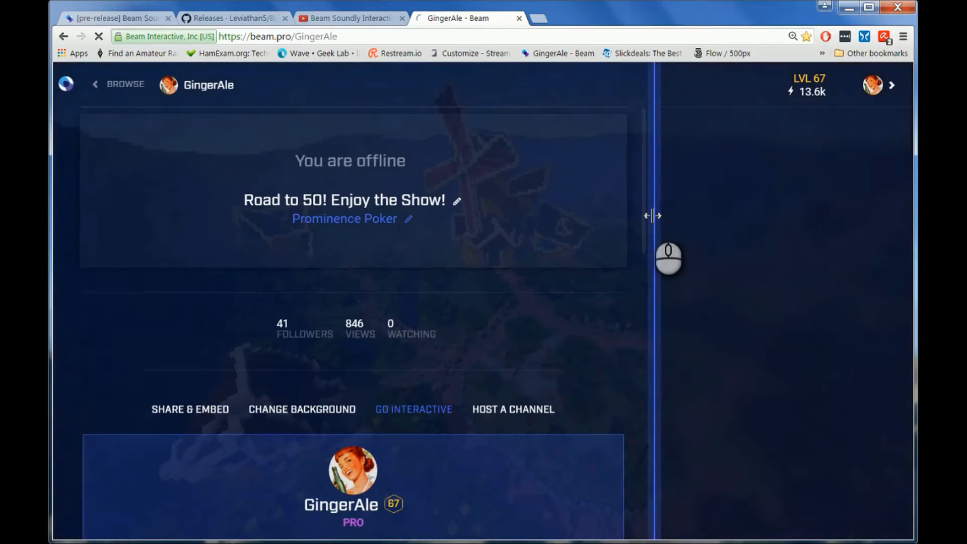
click(873, 86)
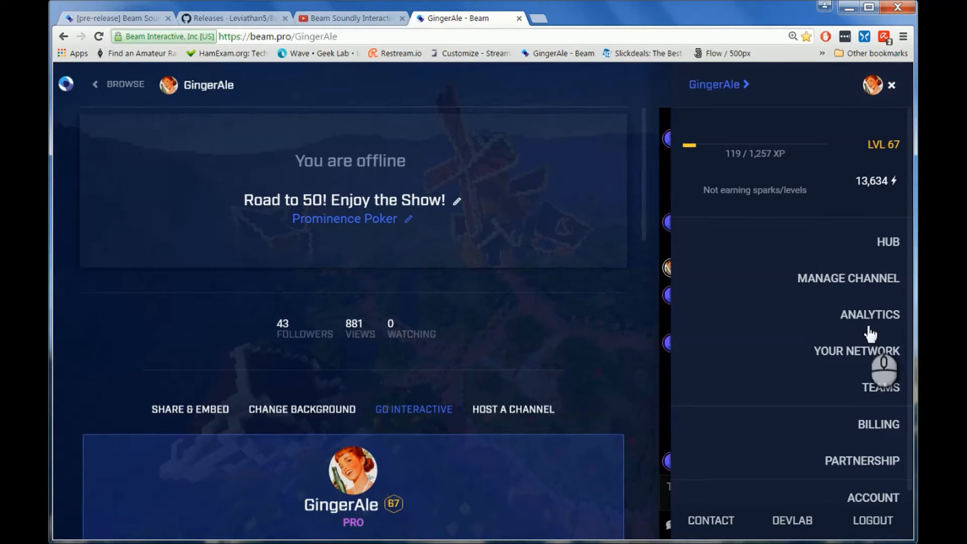
click(804, 522)
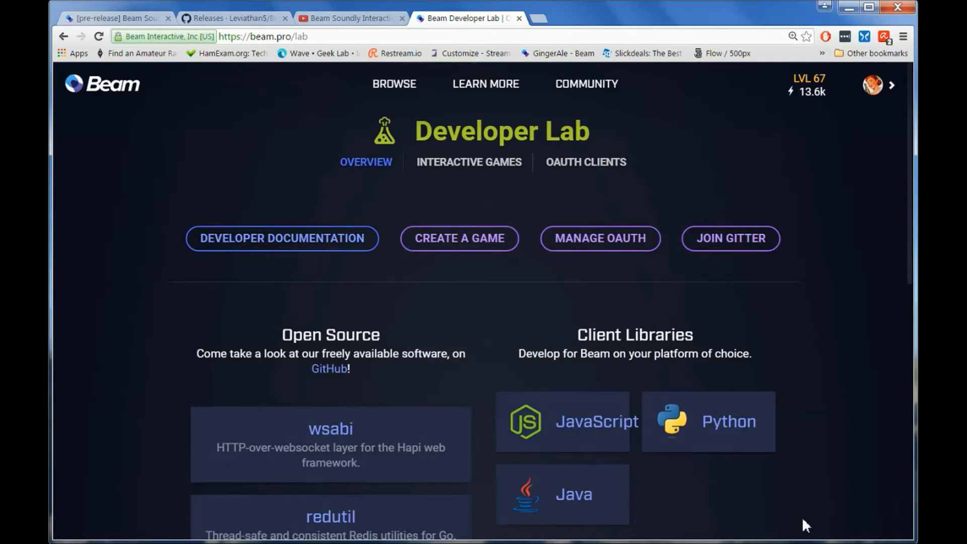
click(462, 247)
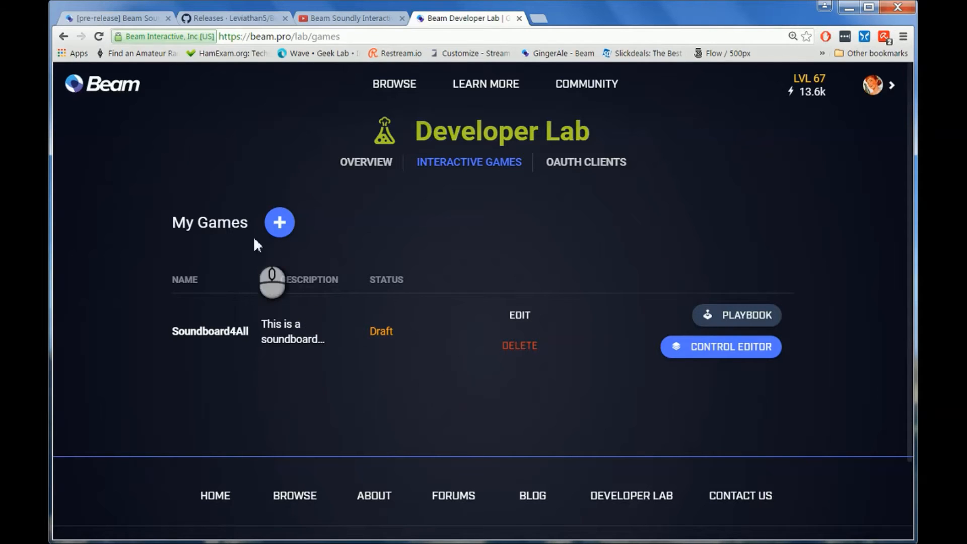
Step: Create a new interactive game named "Test soundboard"
click(280, 227)
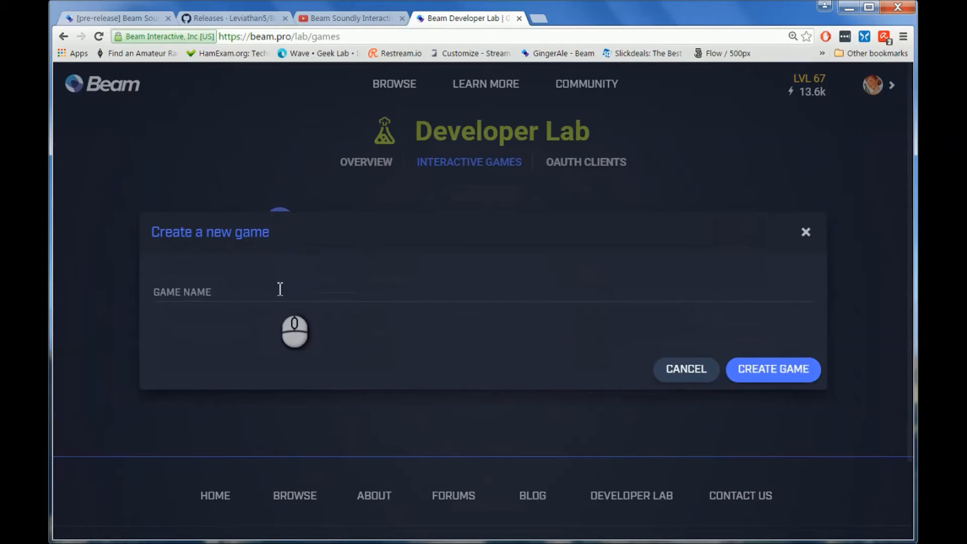
click(274, 290)
text(Test soundboard)
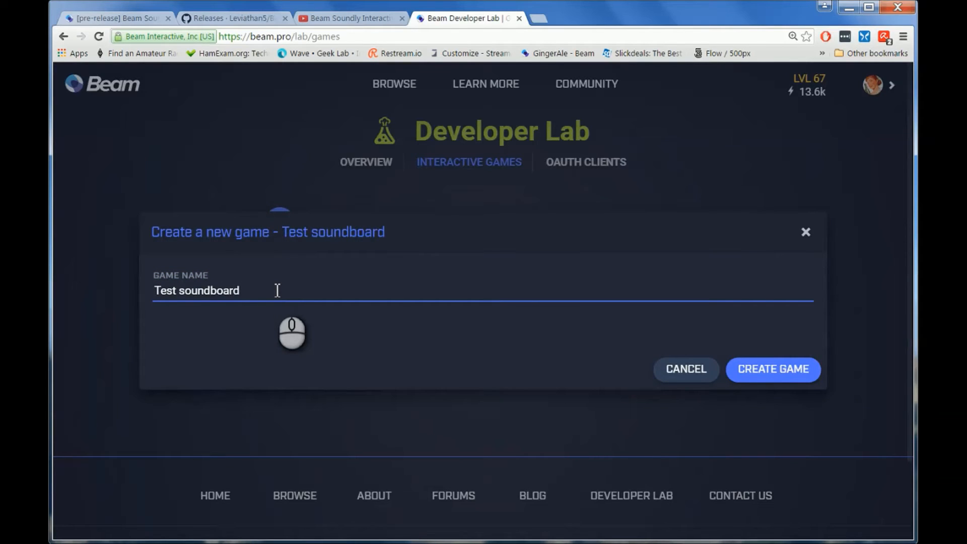
click(773, 370)
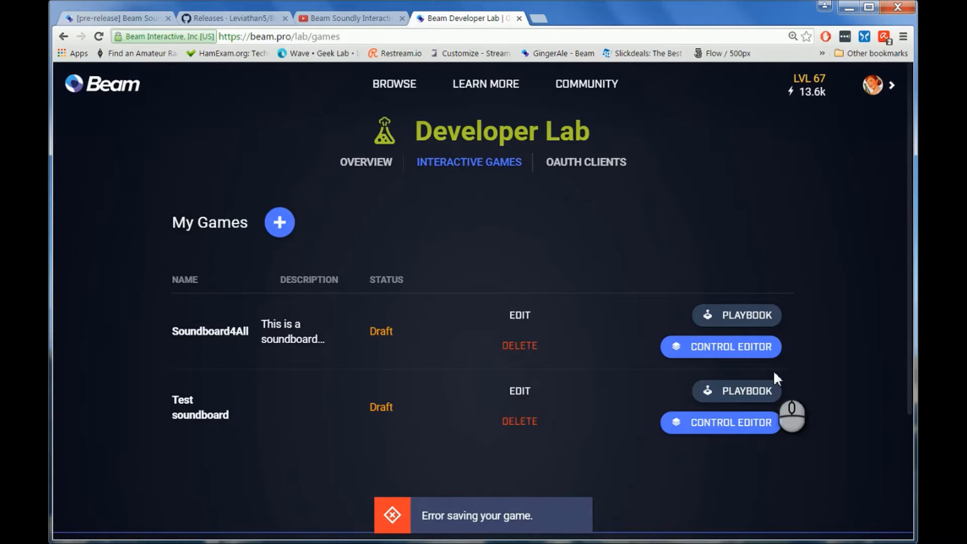
Step: Open the control editor of the Test soundboard game and reduce the page zoom to 90%
click(714, 429)
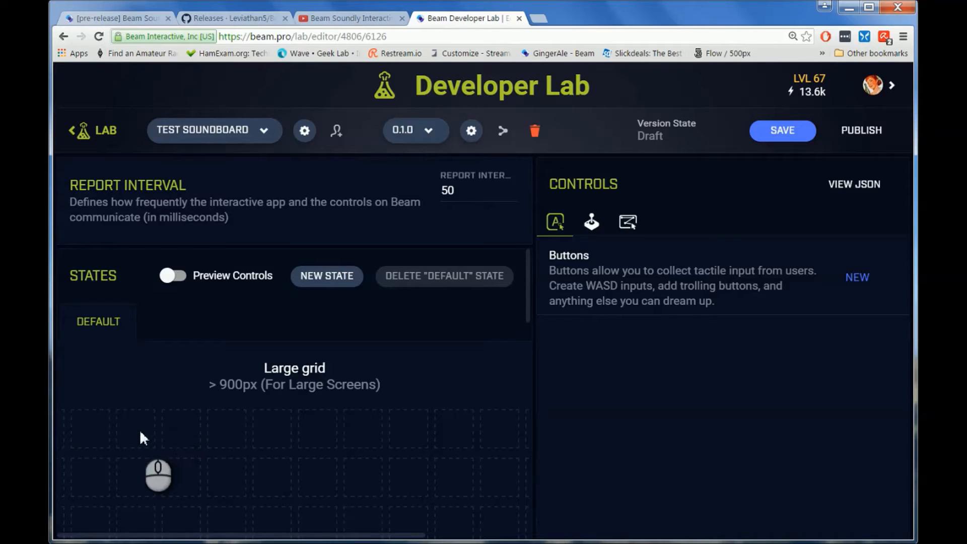
click(903, 36)
click(821, 161)
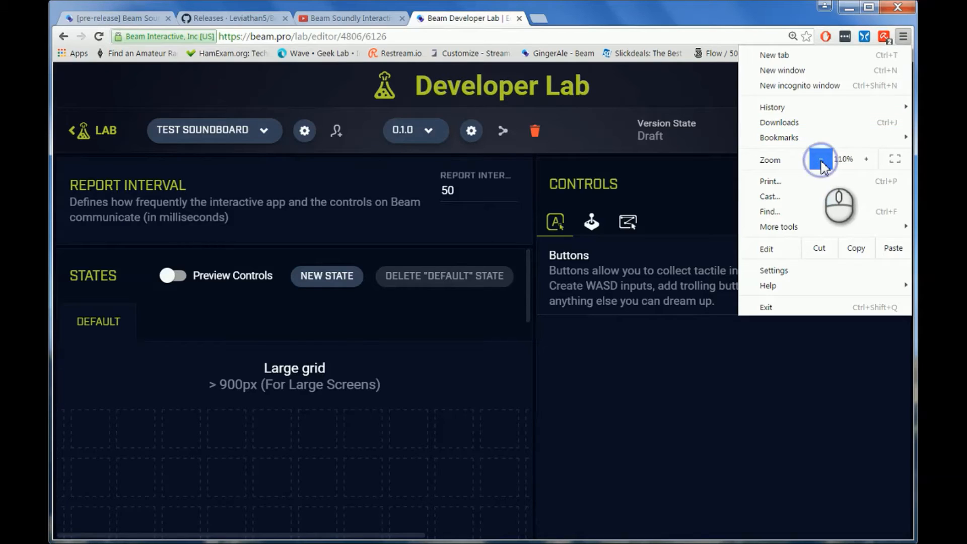
click(821, 161)
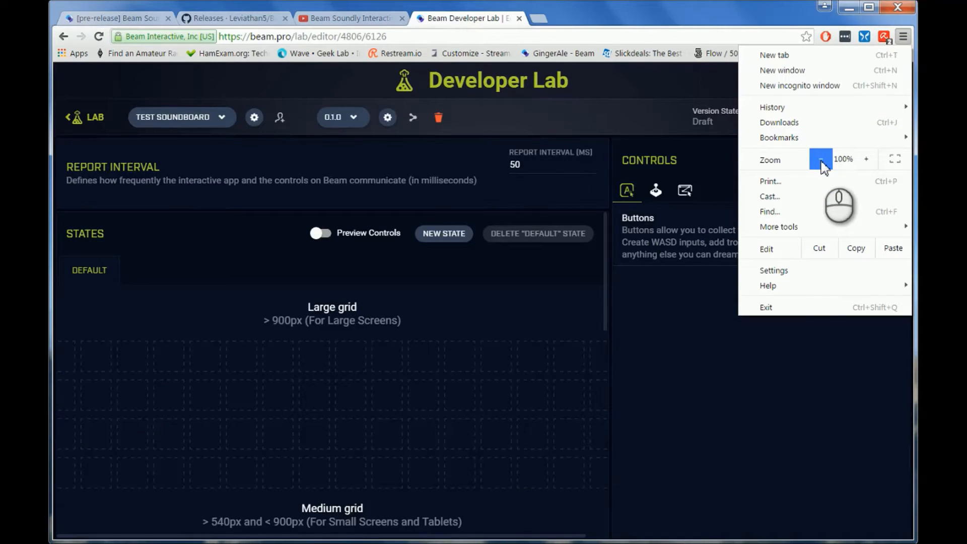
click(821, 160)
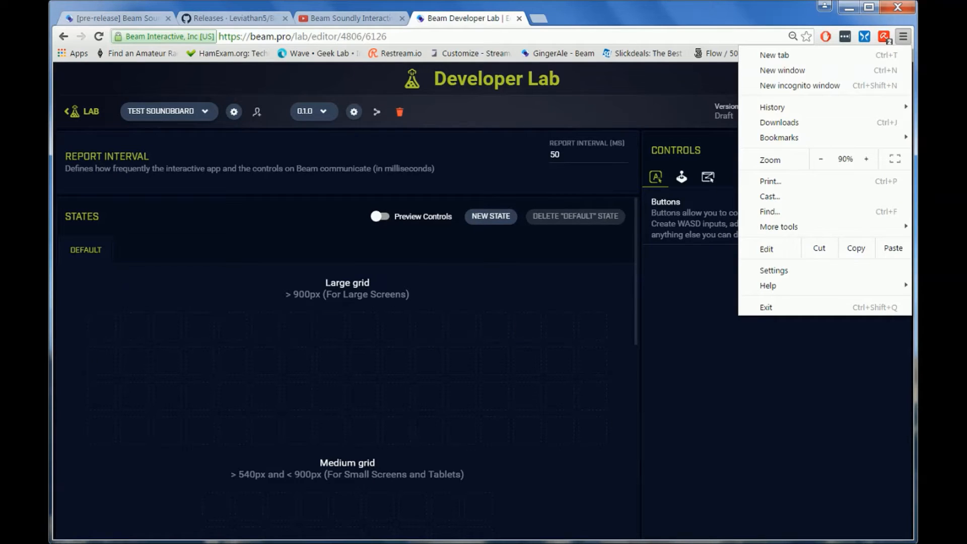
click(566, 280)
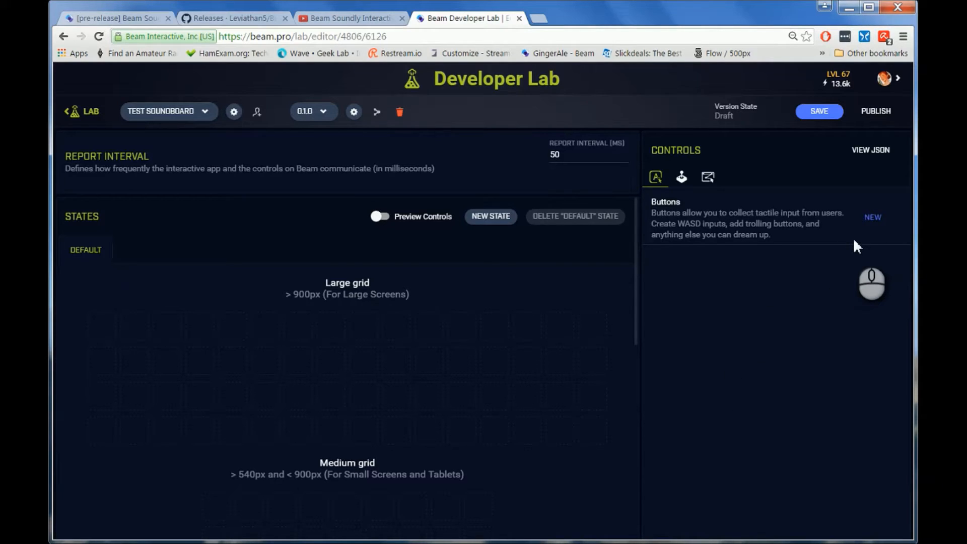
Step: Add a new button control and enable both Holding and Frequency analysis for it
click(872, 218)
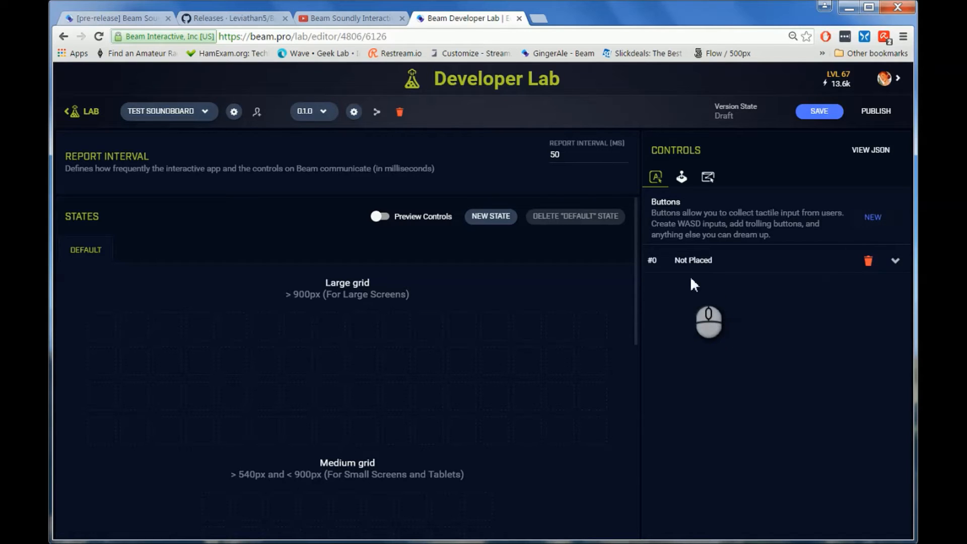
click(895, 261)
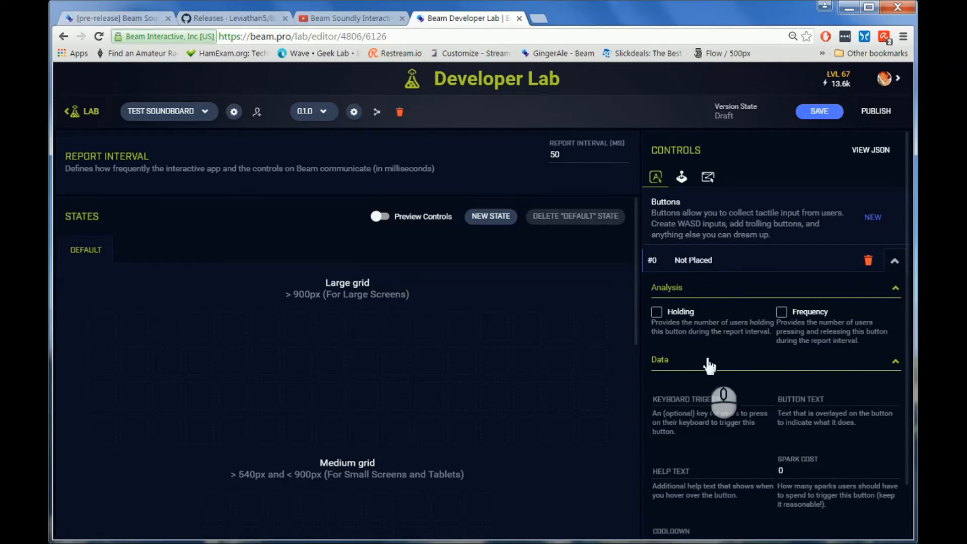
click(657, 312)
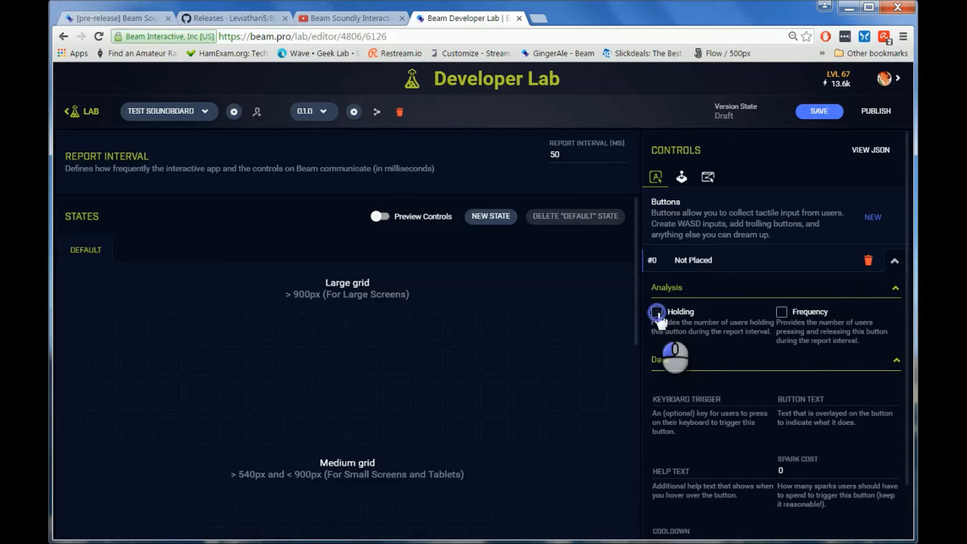
click(782, 314)
Step: Set the new control's button text to "Button #0"
click(836, 403)
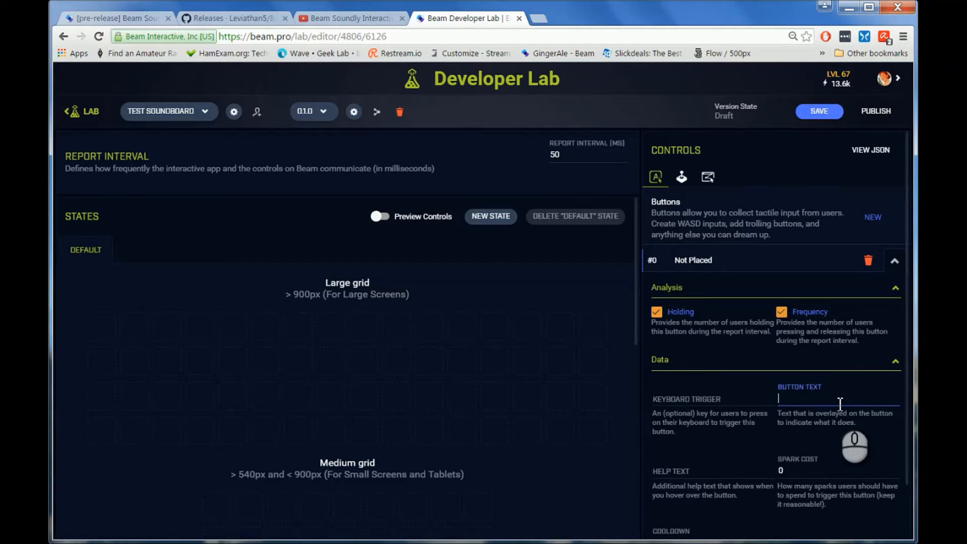
text(Button #0)
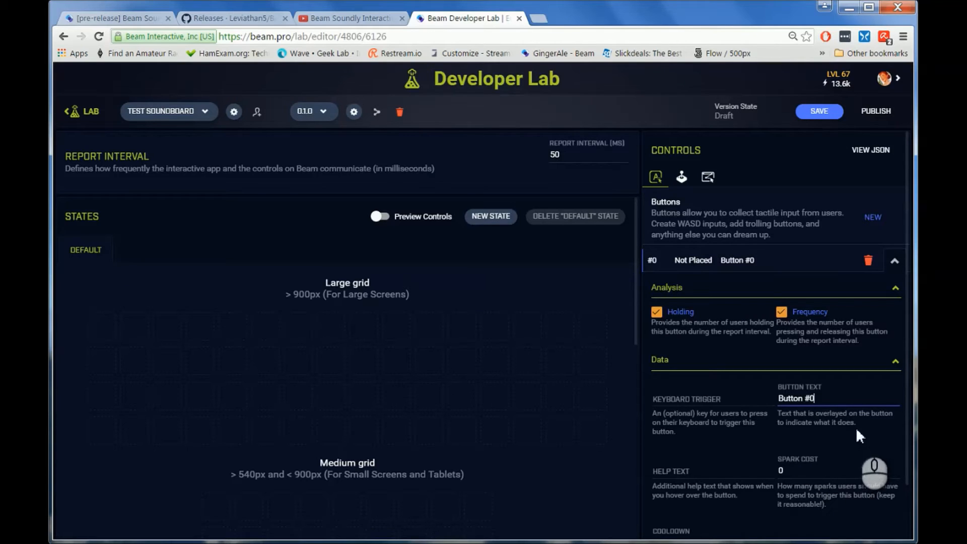
Step: Set Button #0's spark cost to 100 and its cooldown to 30000 milliseconds
scroll(864, 382, down, 1)
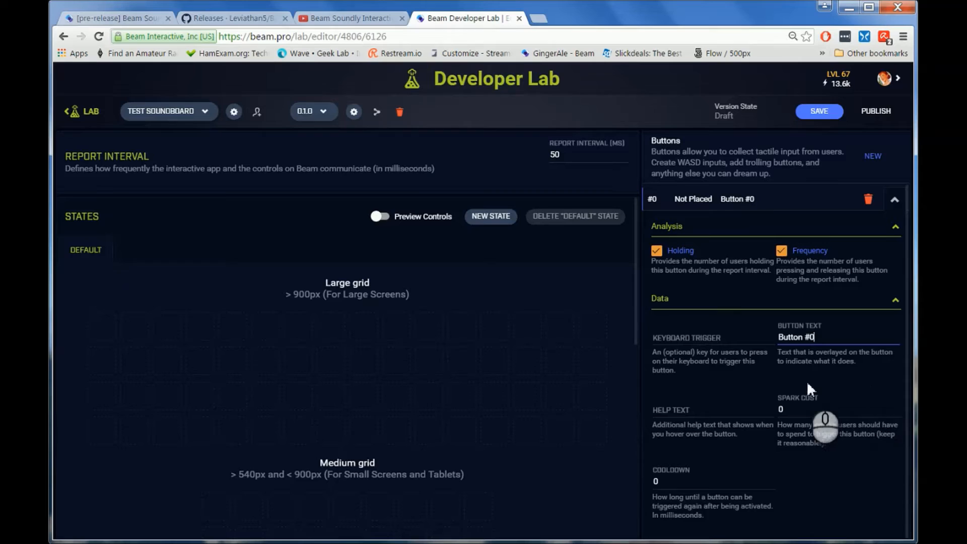
click(801, 411)
key(BackSpace)
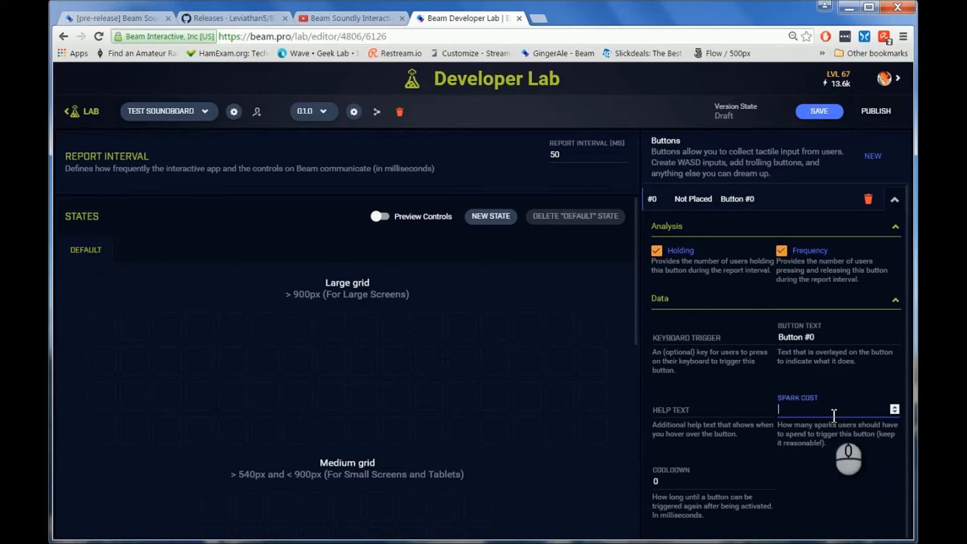
mouse_move(849, 86)
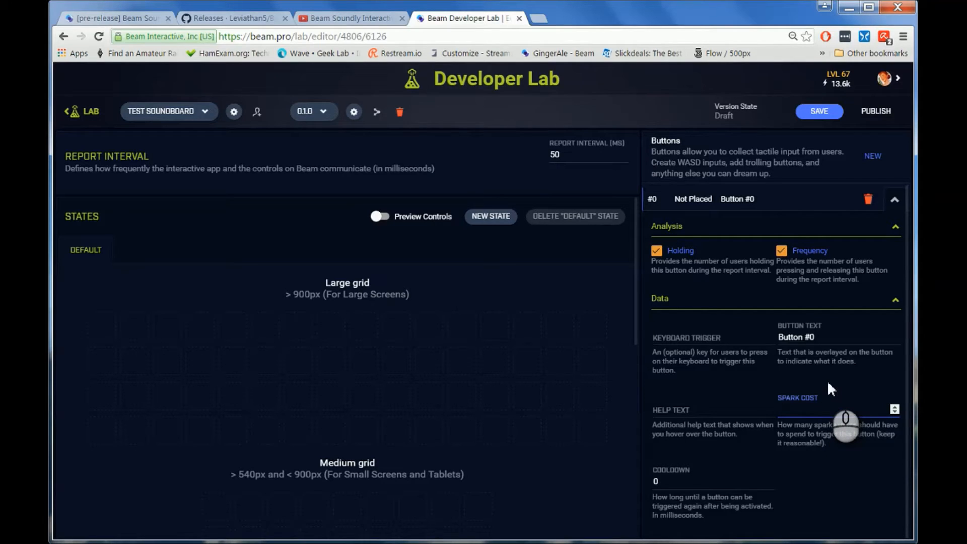
click(818, 408)
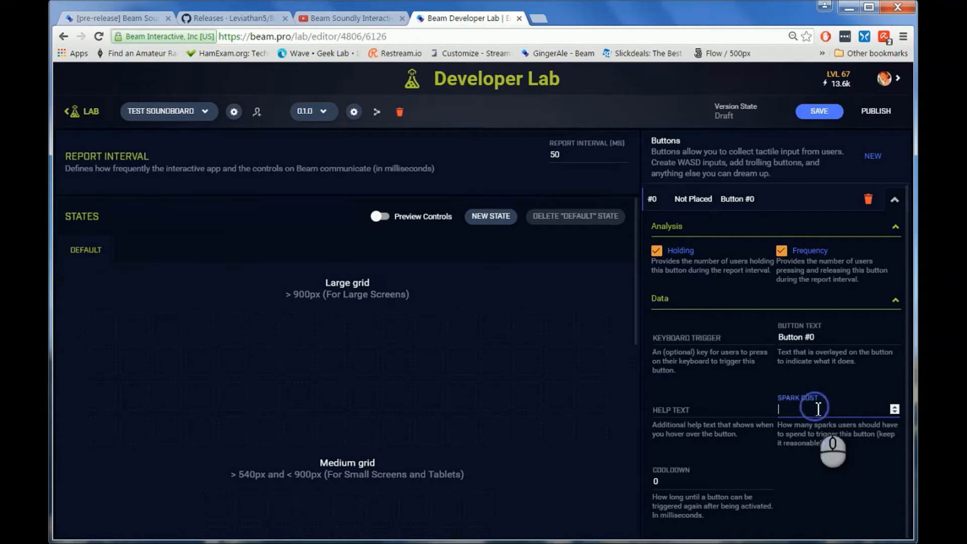
text(100)
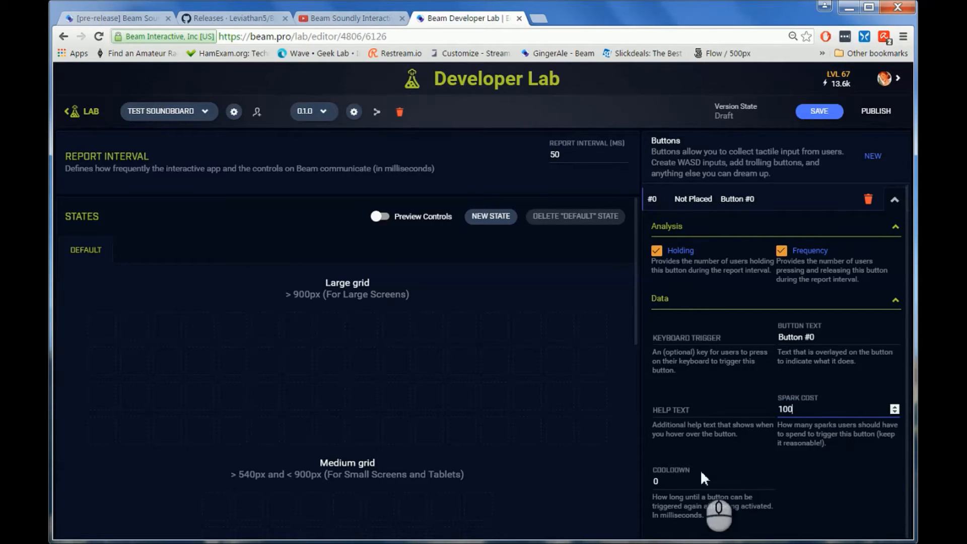
click(728, 478)
key(BackSpace)
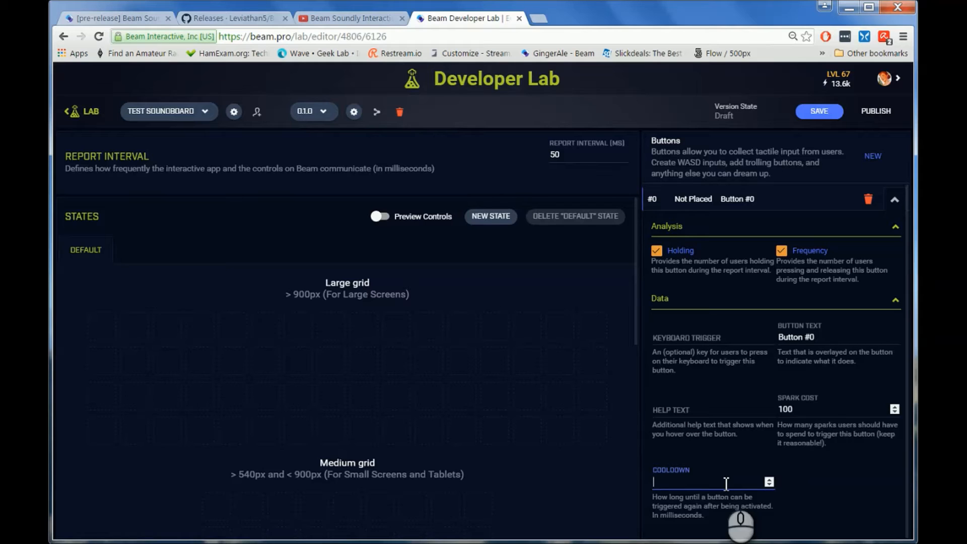
text(30000)
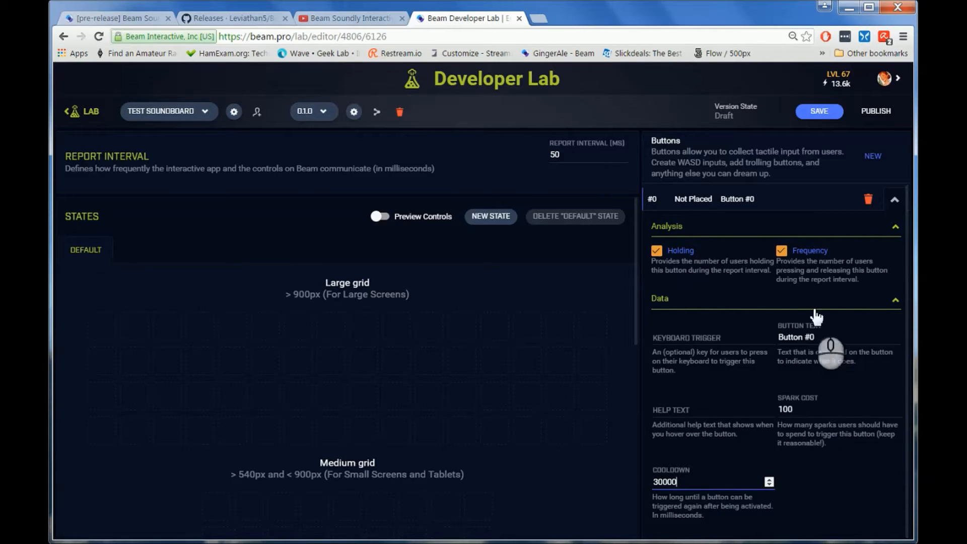
Step: Save the controls and place button #0 in the upper-left corner of the Large grid
click(819, 112)
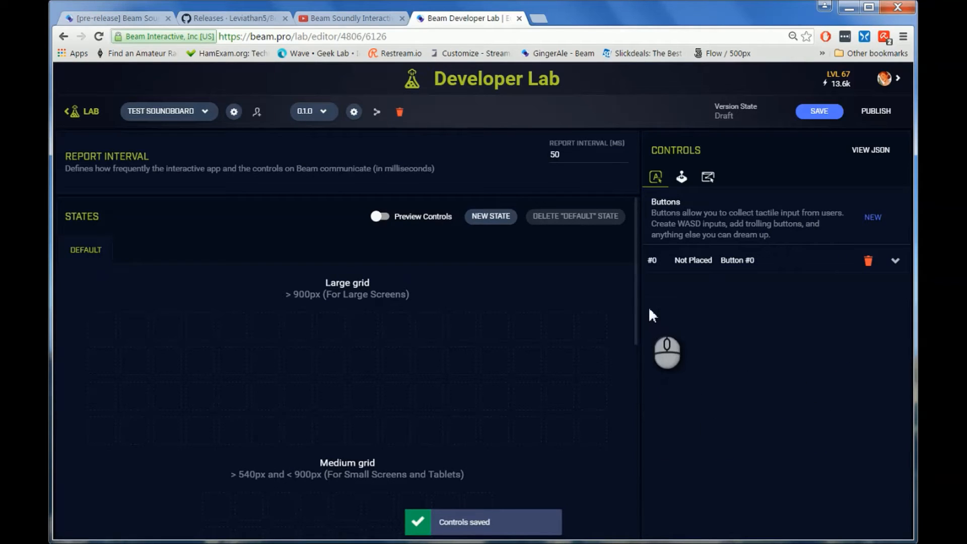
drag(652, 256, 117, 365)
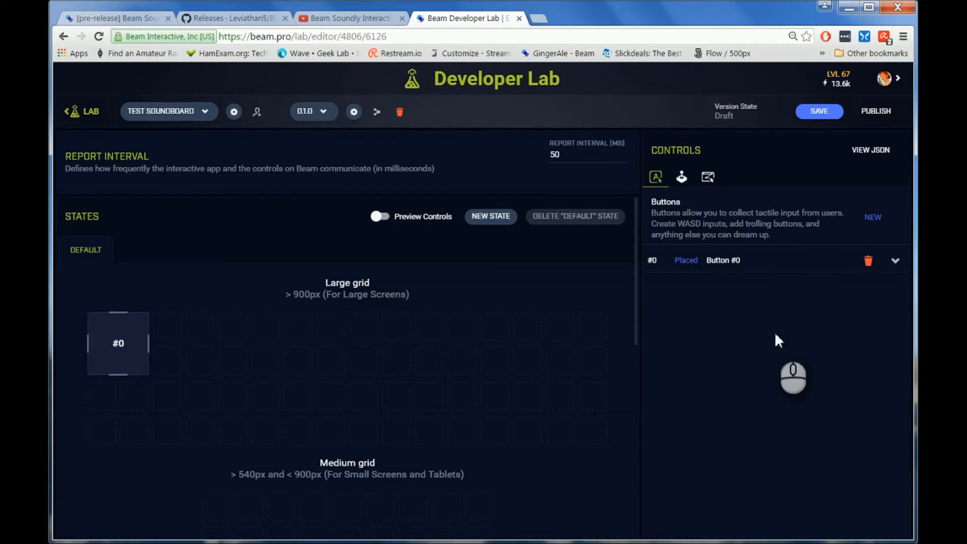
Step: Add a second button control, #1, and enable its Holding and Frequency analysis
click(870, 220)
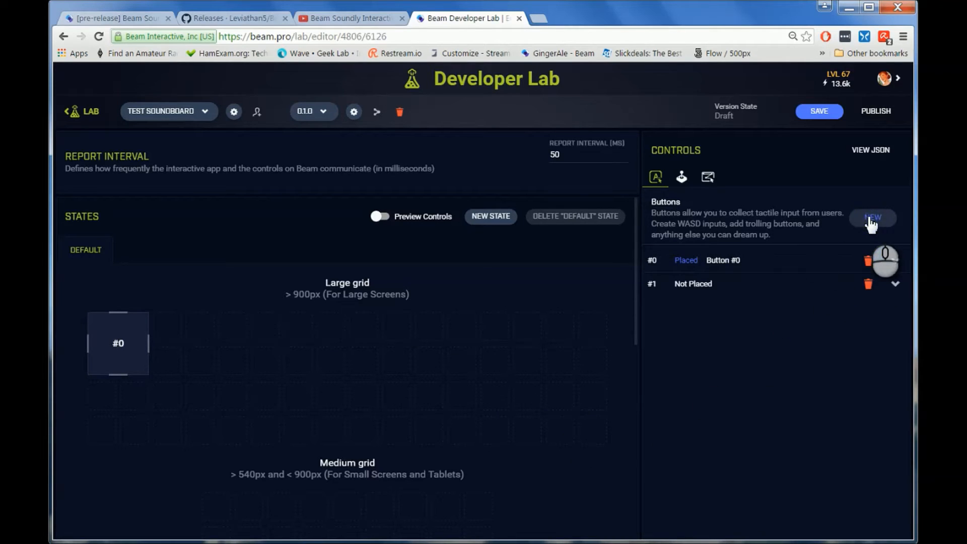
click(895, 284)
click(656, 336)
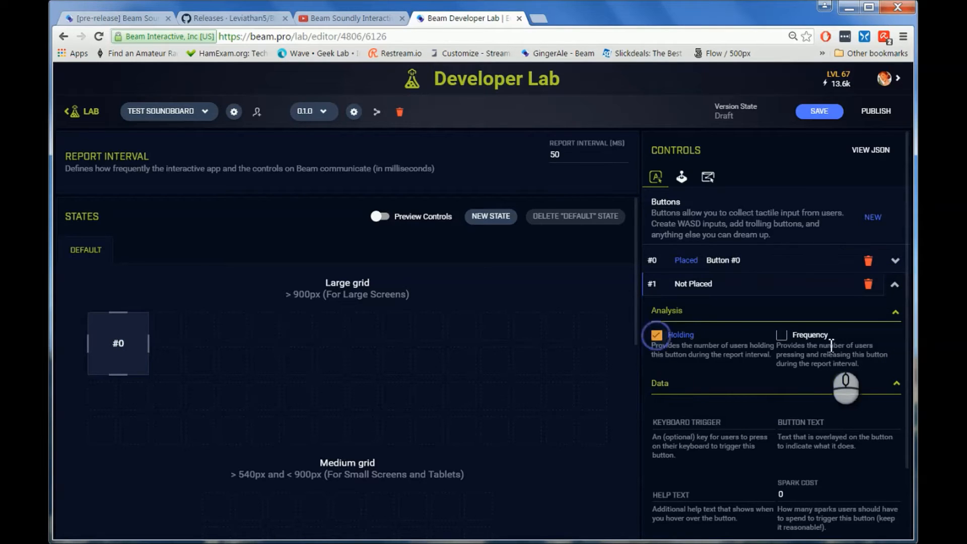
click(782, 336)
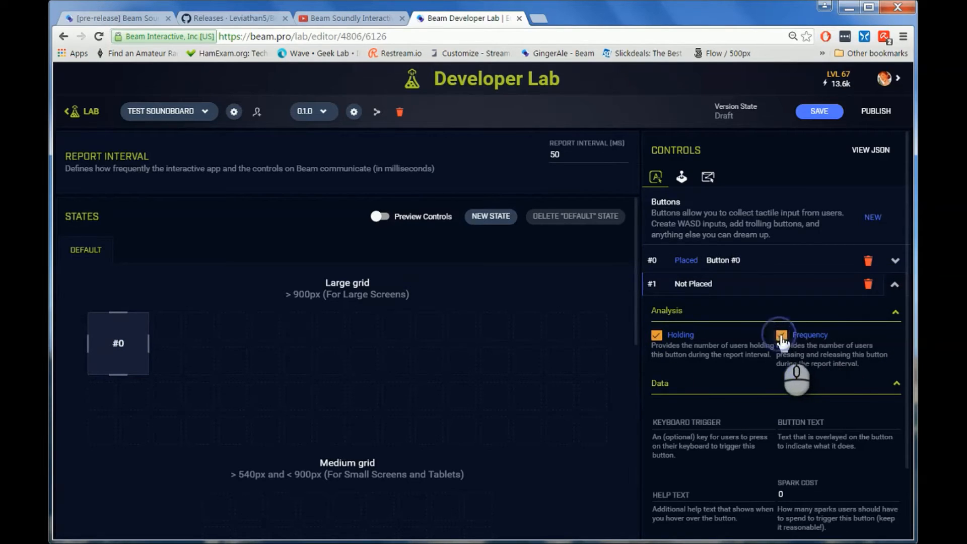
Step: Collapse the settings of control #1 and expand those of Button #0 to review them
scroll(745, 424, down, 2)
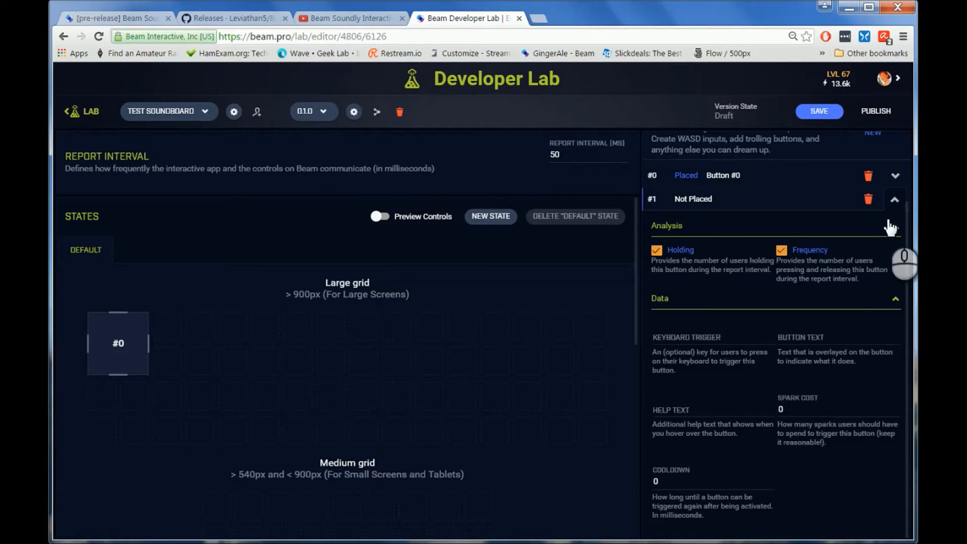
click(894, 200)
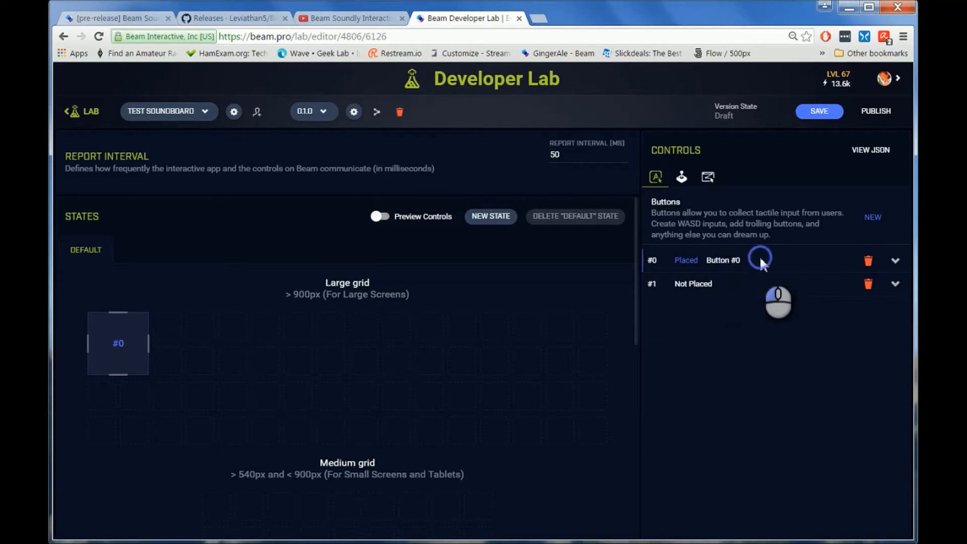
click(895, 260)
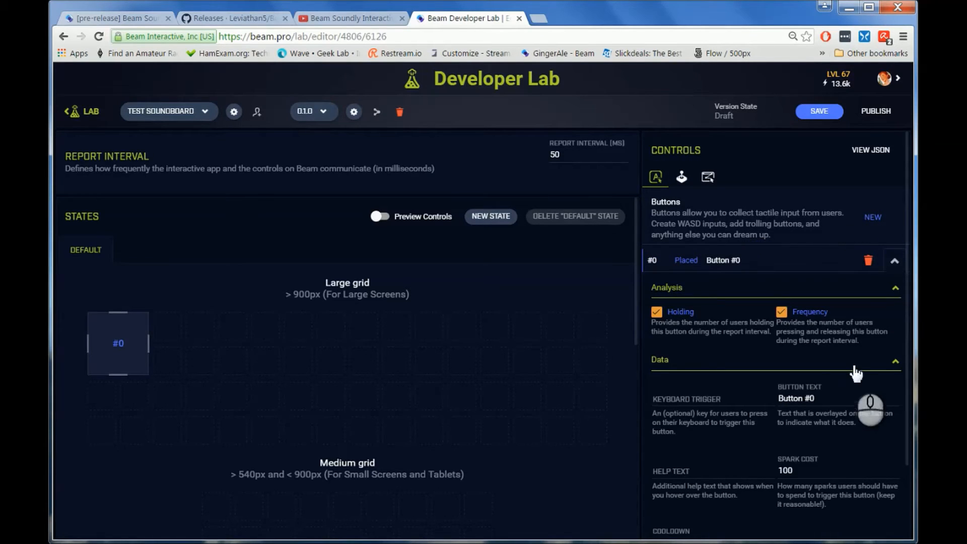
Step: Collapse Button #0's settings, place control #1 directly beside #0 in the Large grid, and turn on the controls preview
click(821, 392)
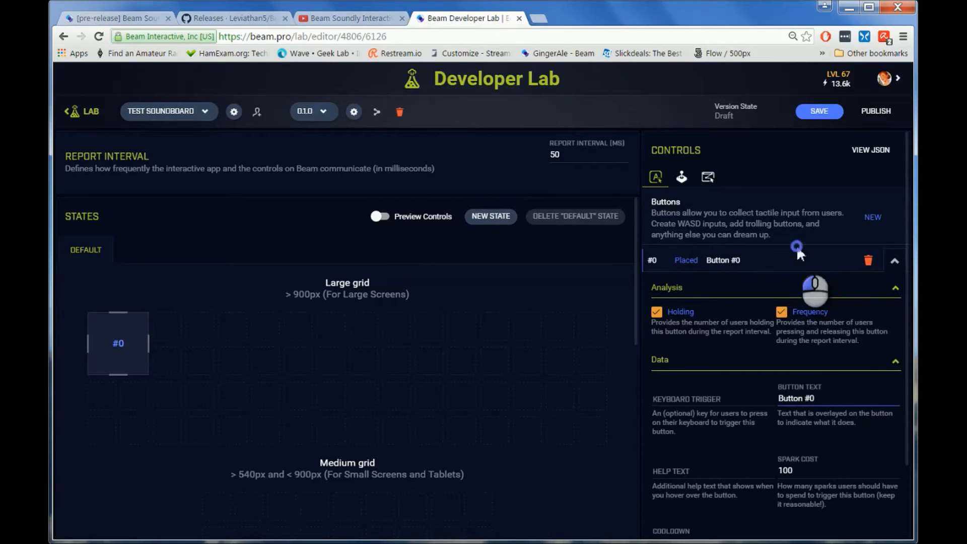
click(893, 262)
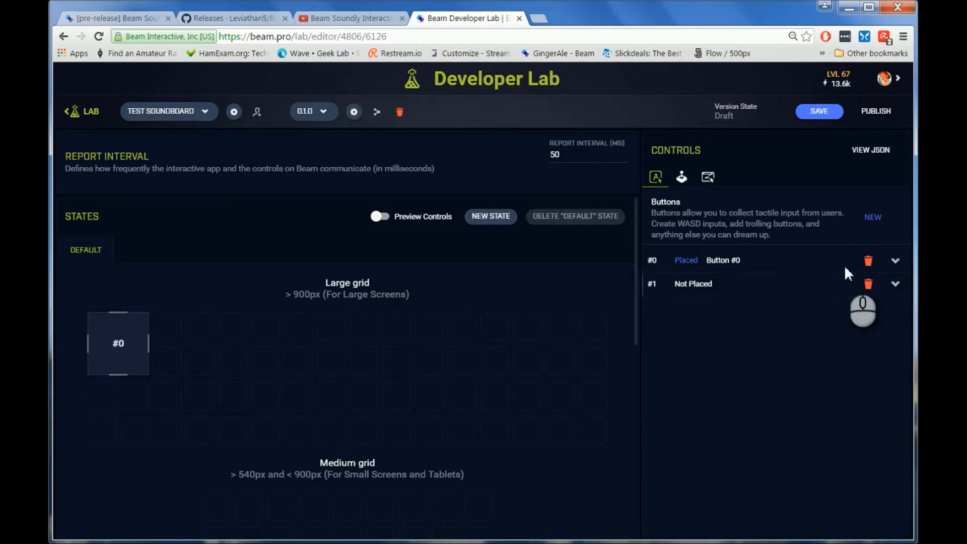
drag(114, 343, 99, 322)
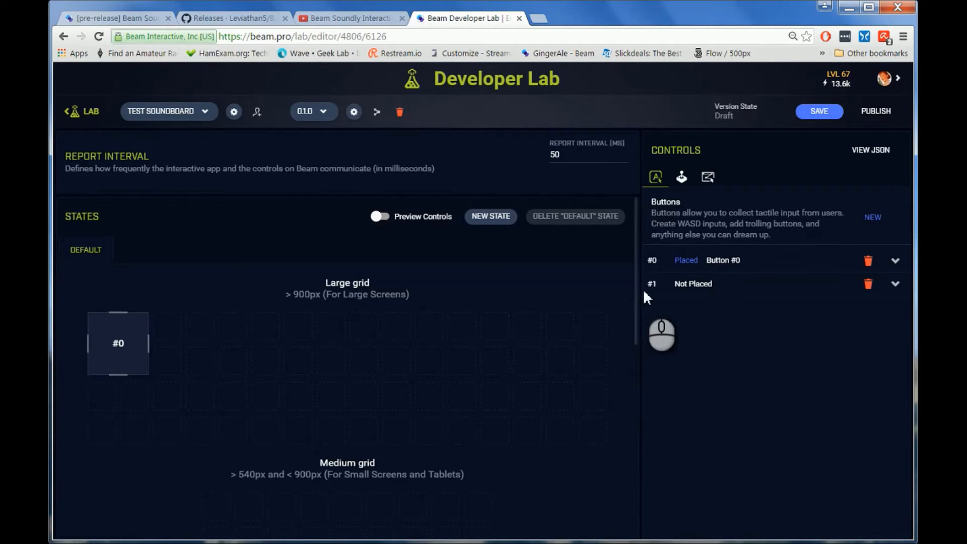
drag(651, 283, 195, 374)
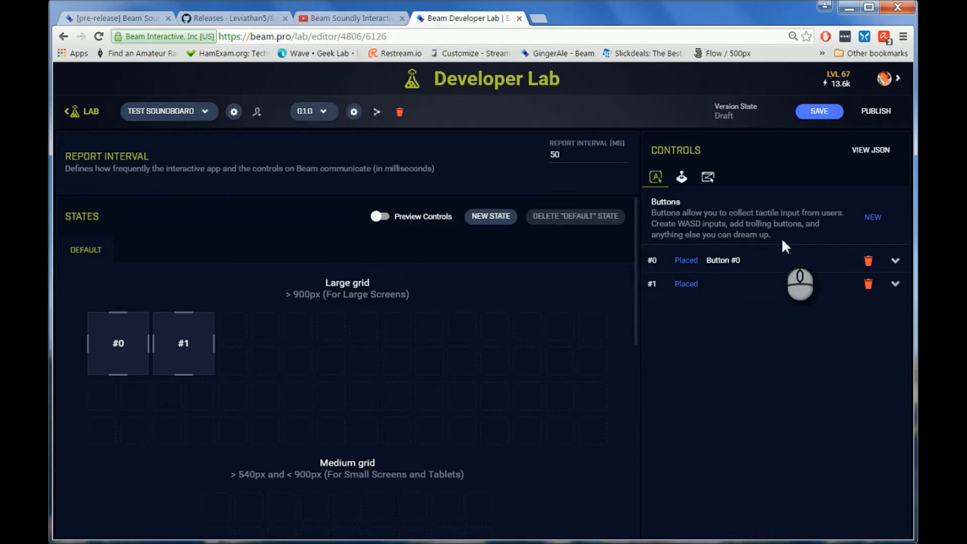
click(380, 221)
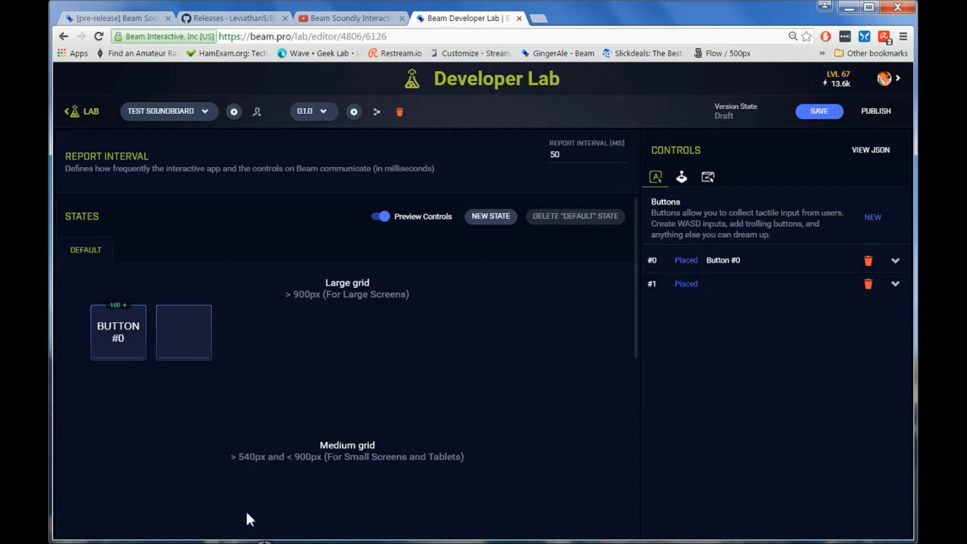
Step: Check the first sound's name on Beam Soundly Interactive's Sound Board, set button #0's text to "Here we go", and save the controls
click(661, 531)
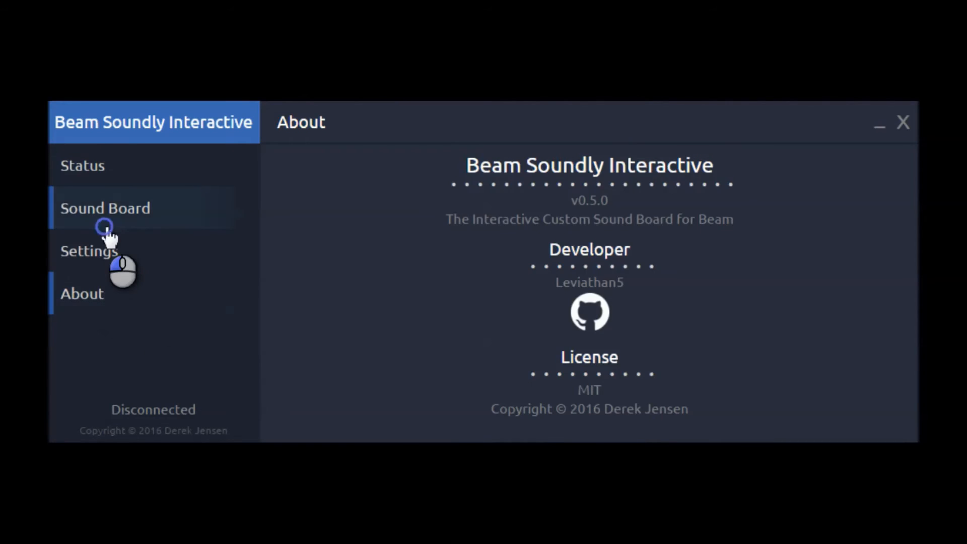
click(107, 230)
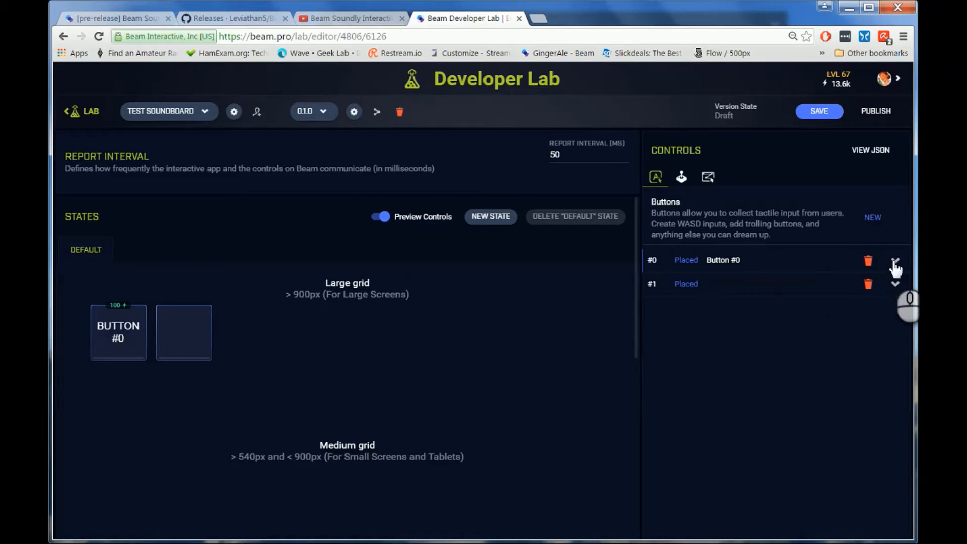
click(894, 261)
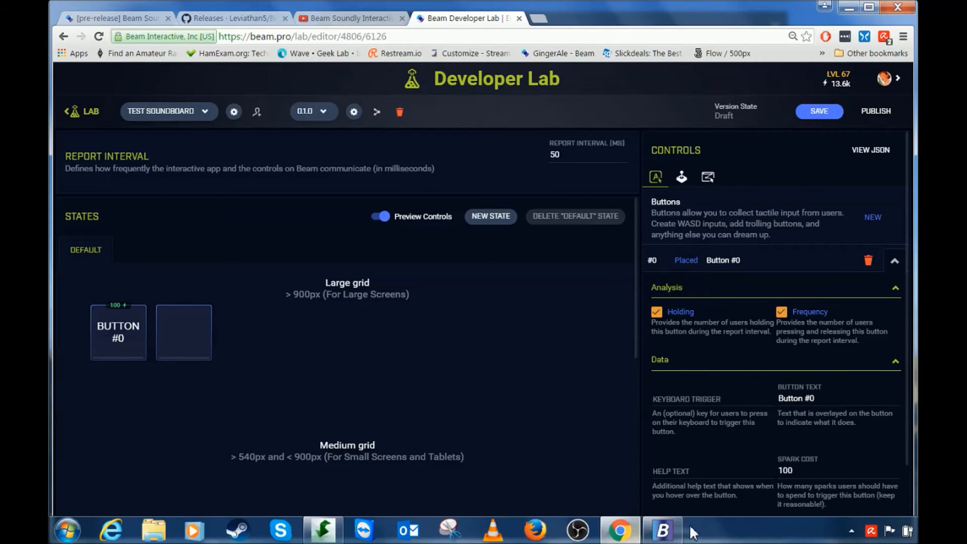
click(664, 530)
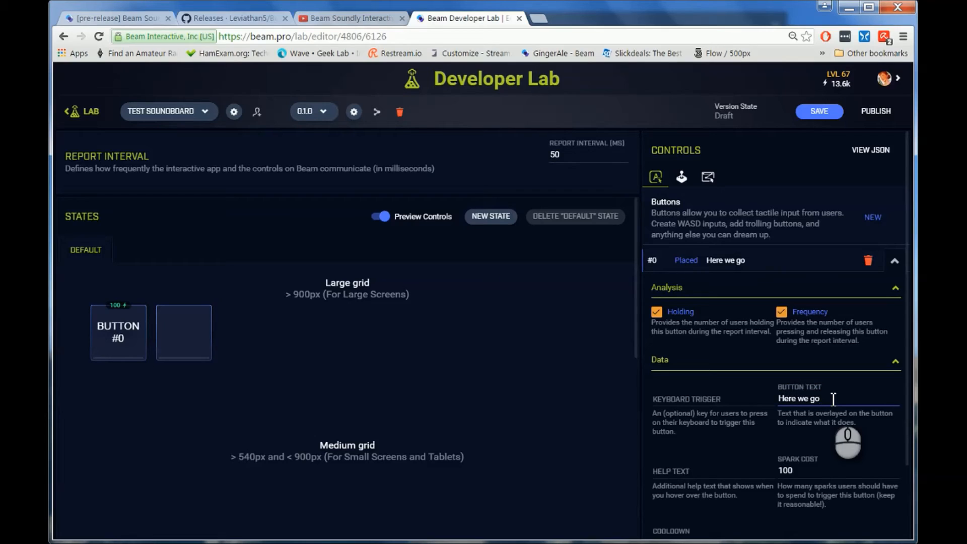
click(820, 111)
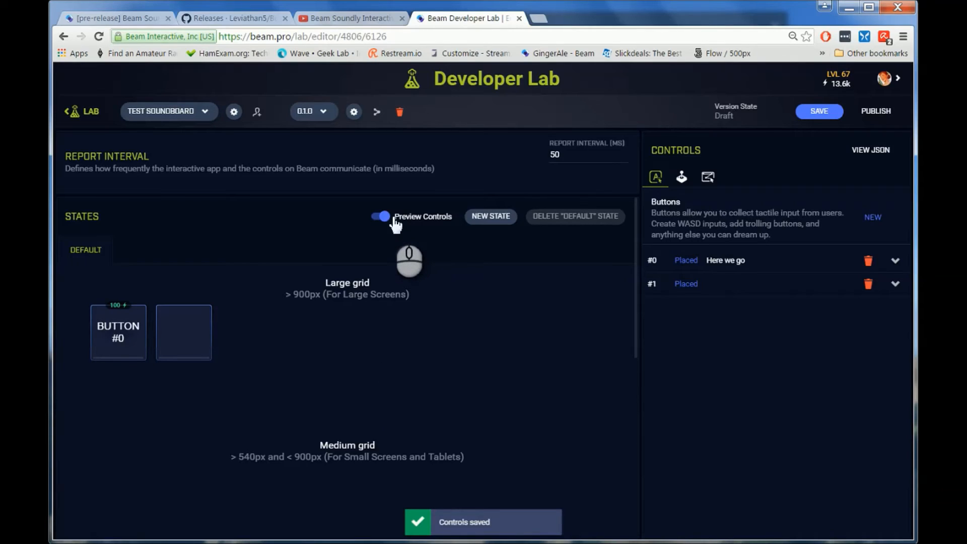
Step: Refresh the controls preview to check button #0's new text, and return to that button's settings
click(379, 216)
click(379, 216)
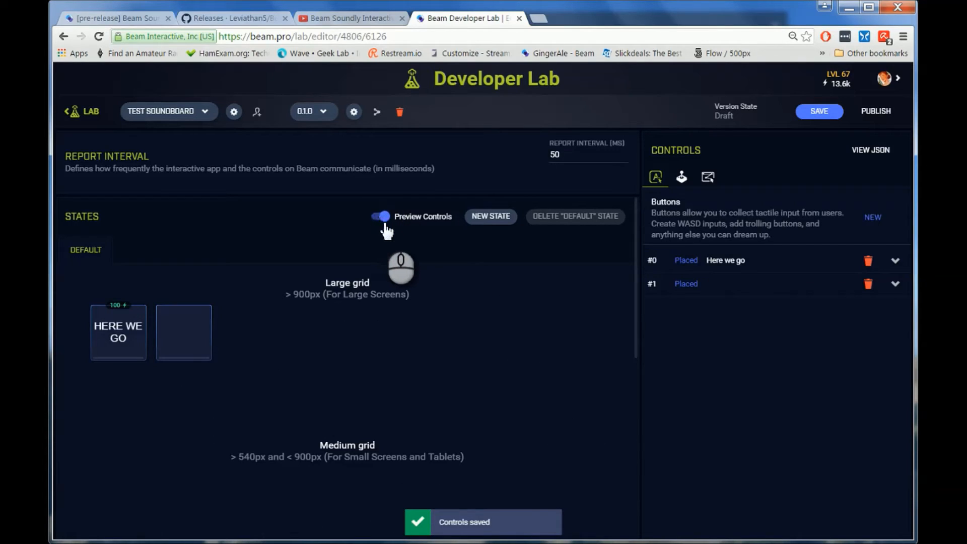
click(382, 218)
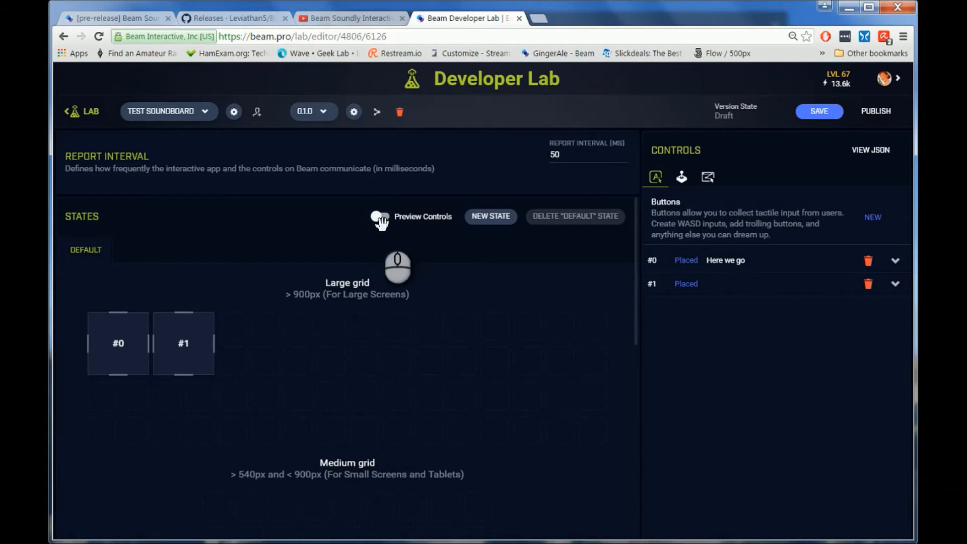
click(381, 217)
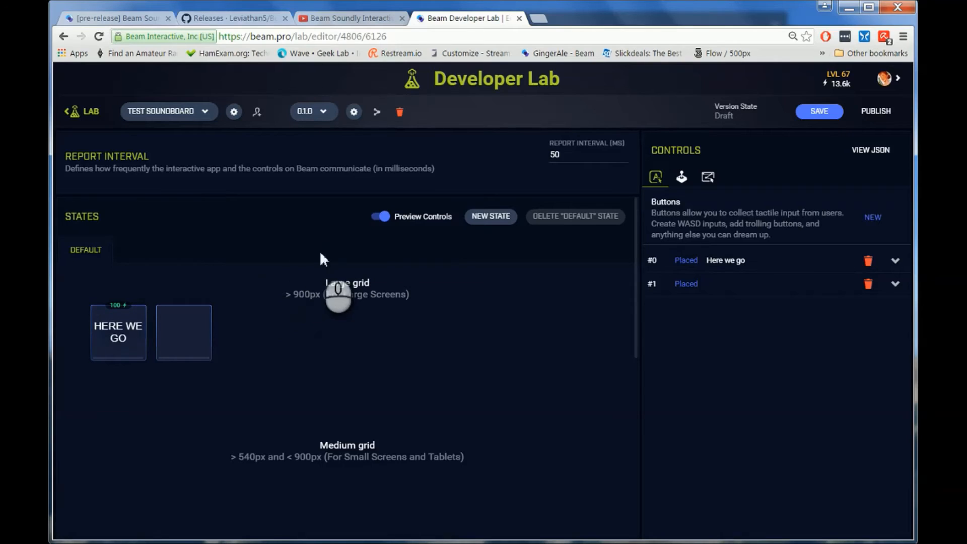
click(896, 262)
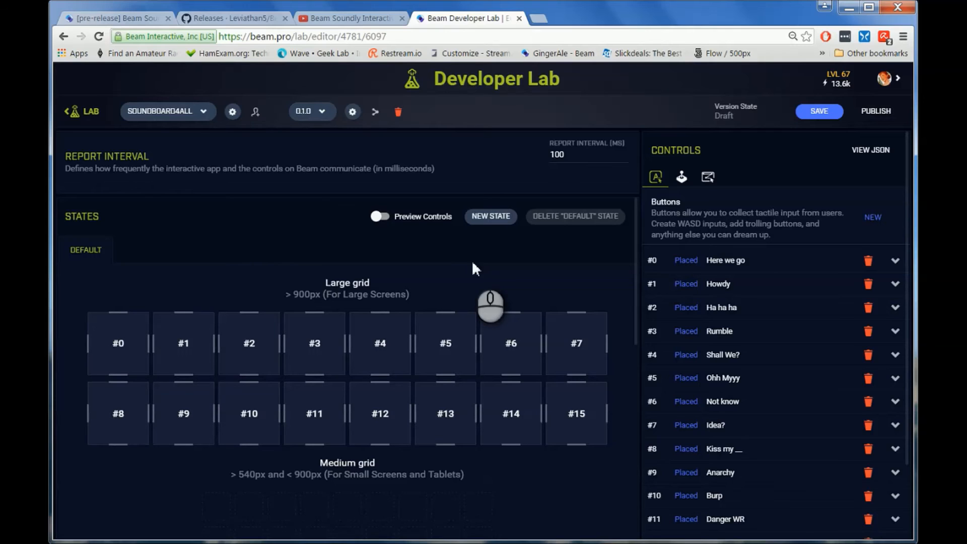
Step: Preview the SOUNDBOARD4ALL controls and check the game's report interval against the forum instructions
click(378, 217)
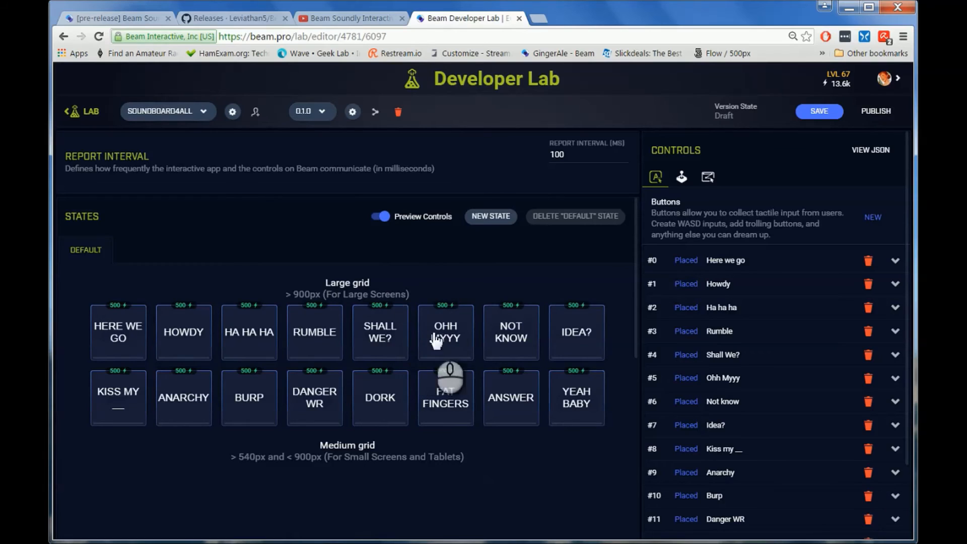
click(384, 217)
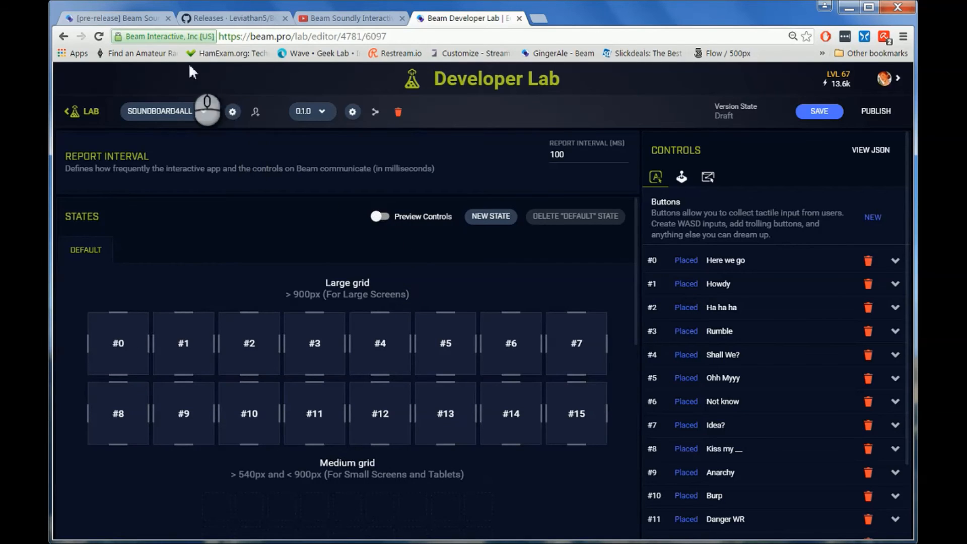
click(104, 20)
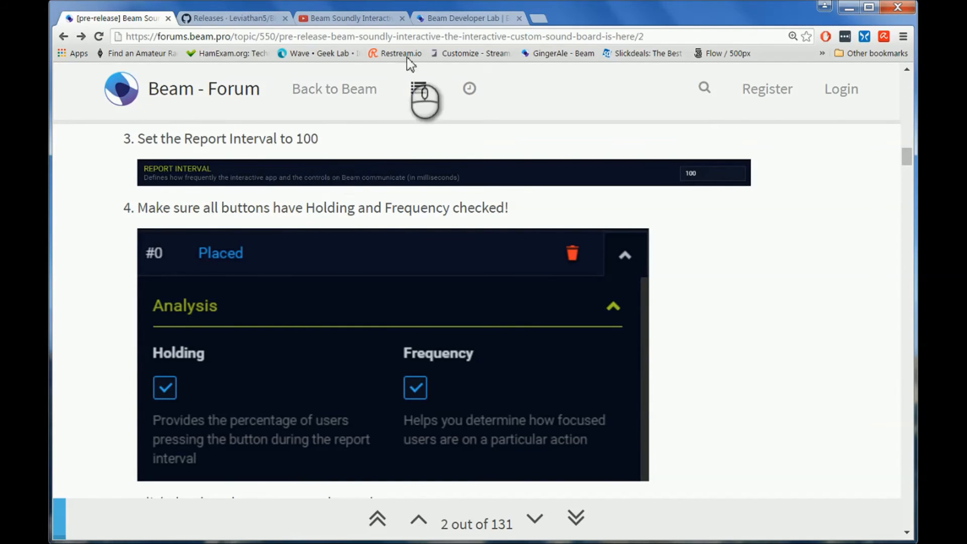
click(453, 19)
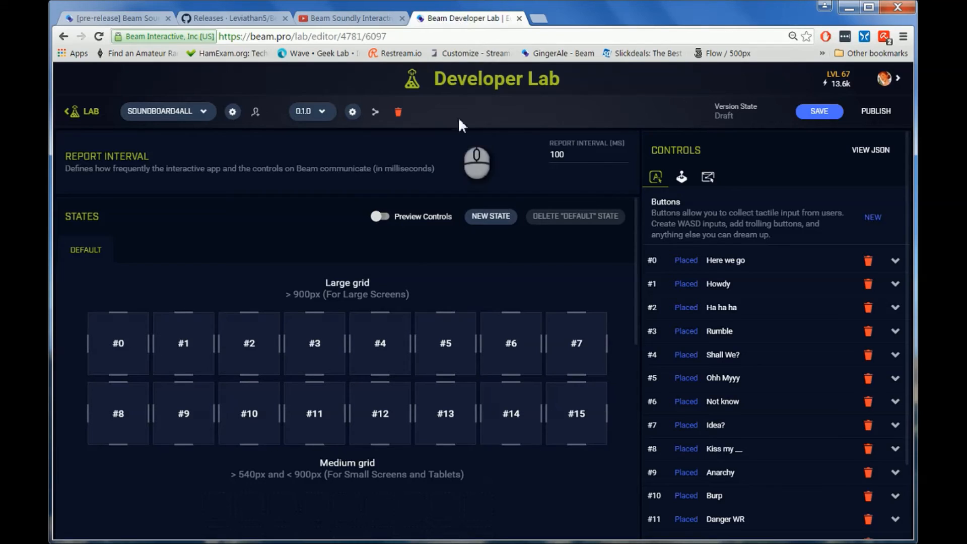
click(606, 156)
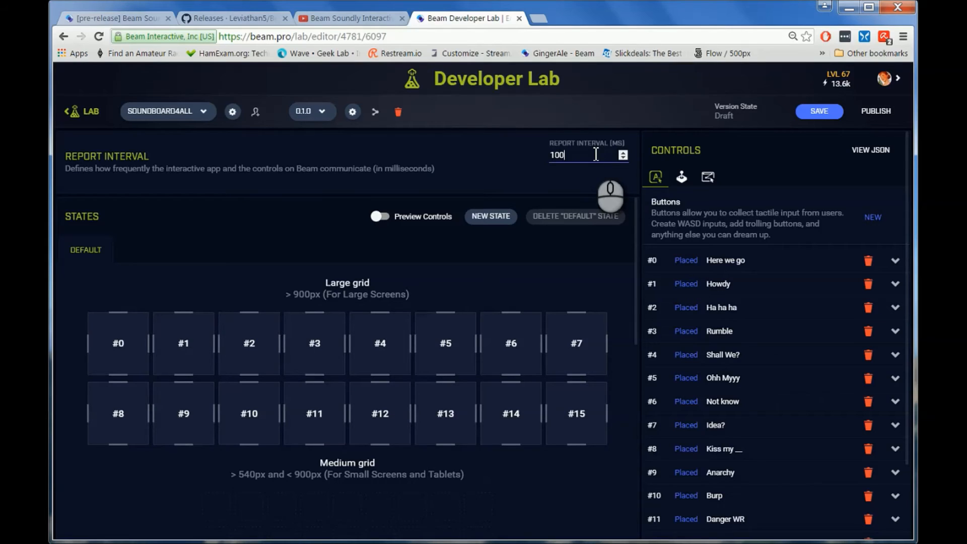
click(553, 184)
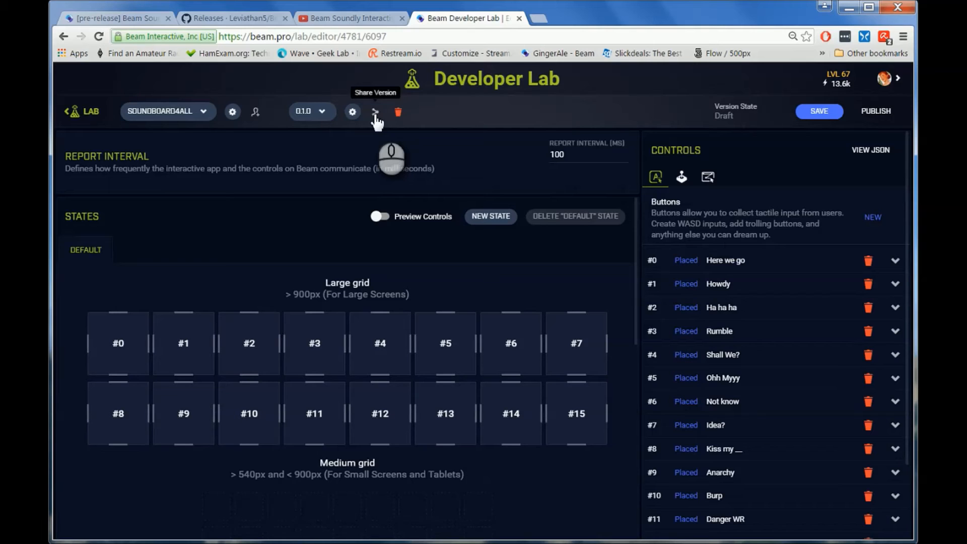
Step: Read the forum guide's steps on the game's share settings and entering the version ID and share code in version.json
click(85, 19)
scroll(740, 322, down, 10)
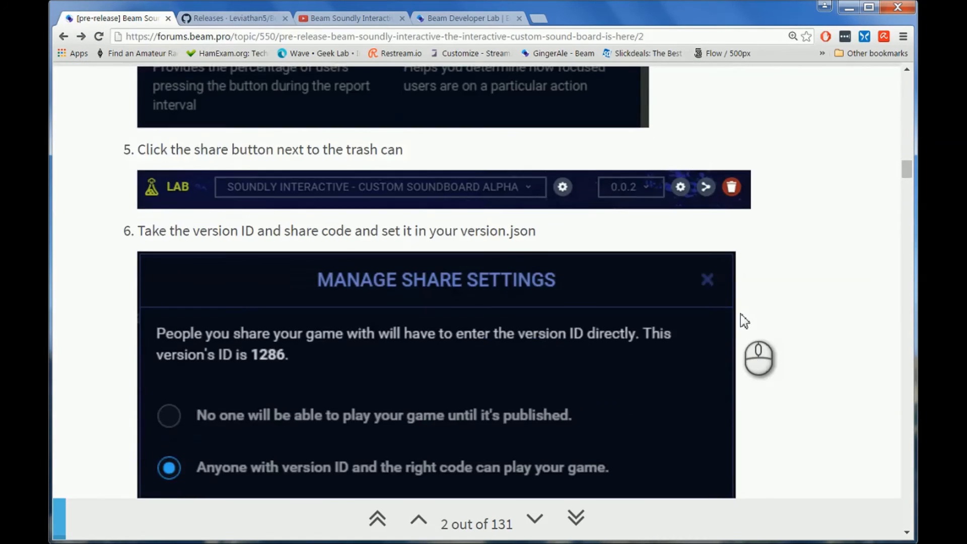
scroll(741, 321, up, 3)
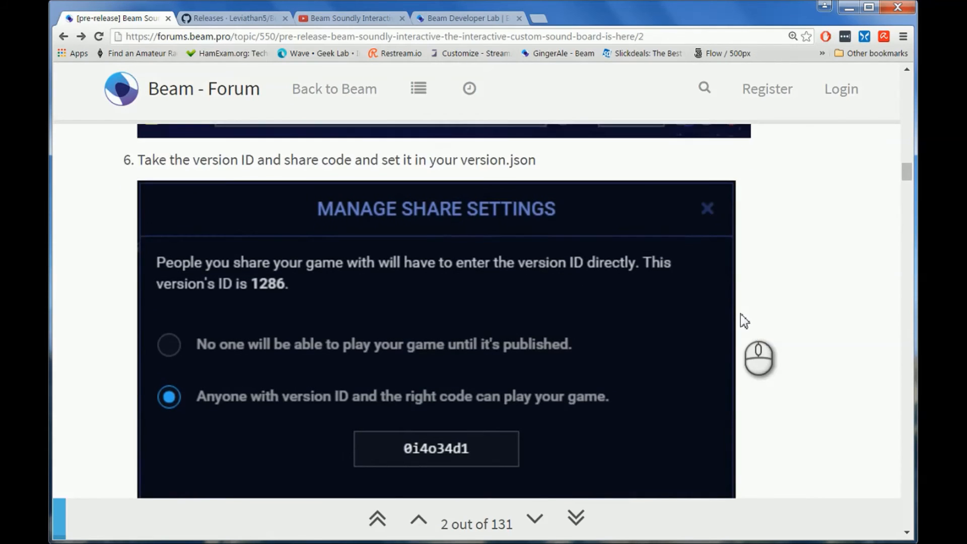
scroll(740, 321, down, 2)
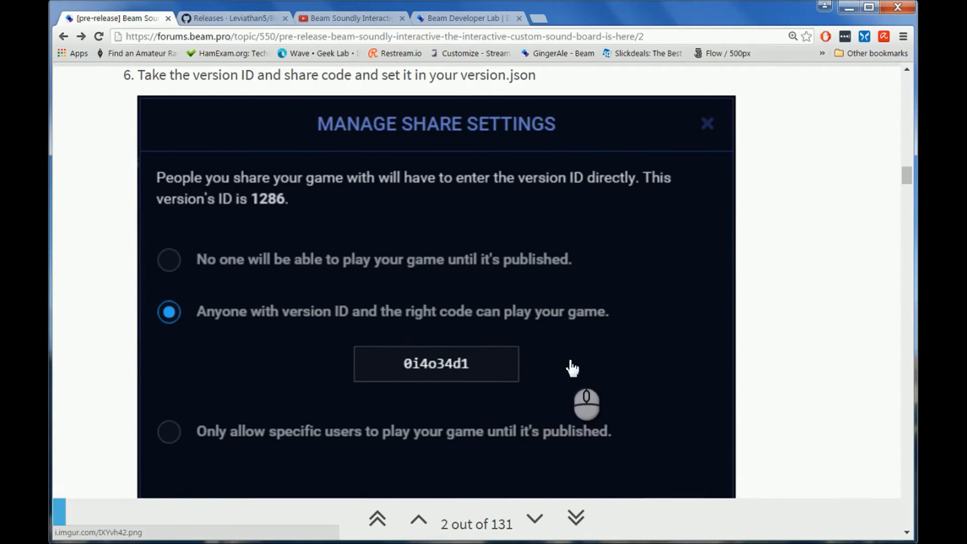
scroll(794, 298, down, 1)
scroll(794, 298, down, 8)
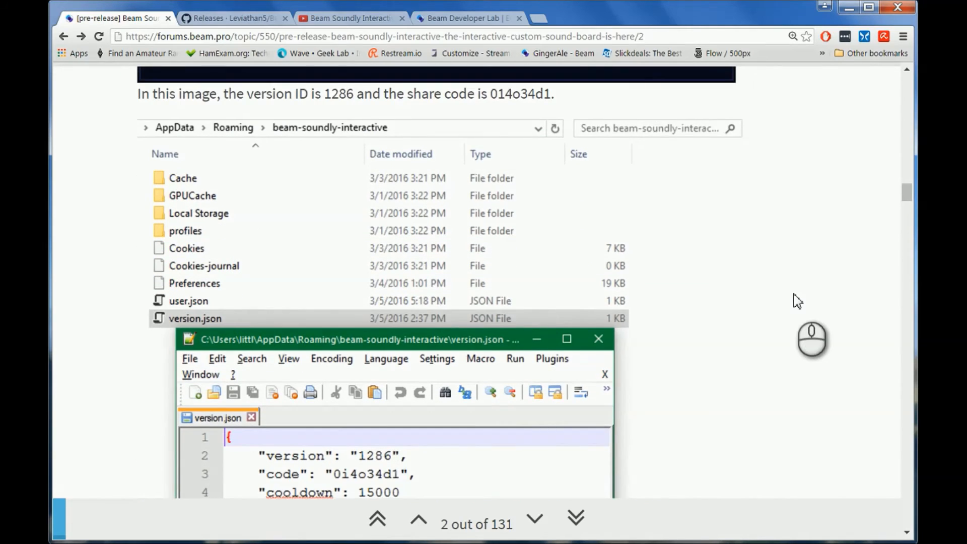
scroll(798, 300, down, 1)
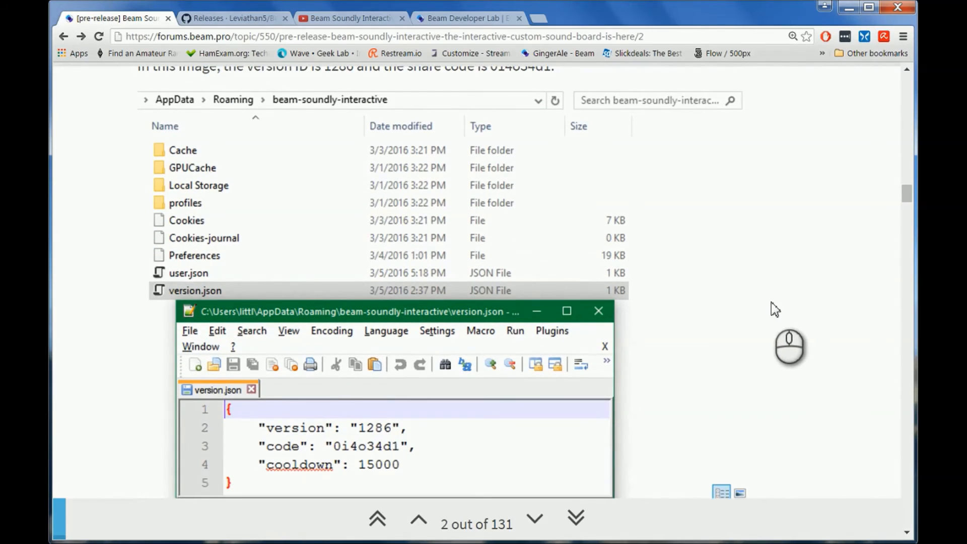
scroll(776, 308, down, 1)
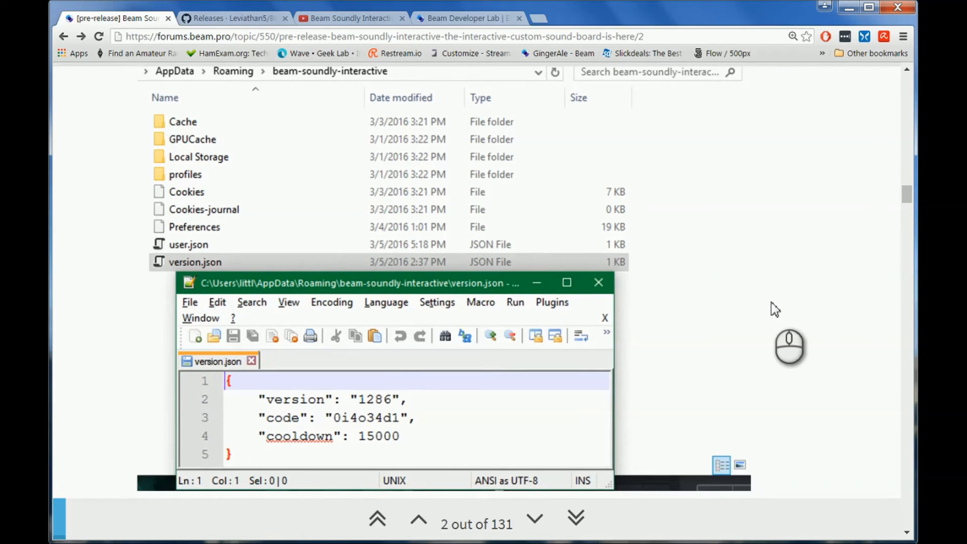
scroll(775, 309, up, 1)
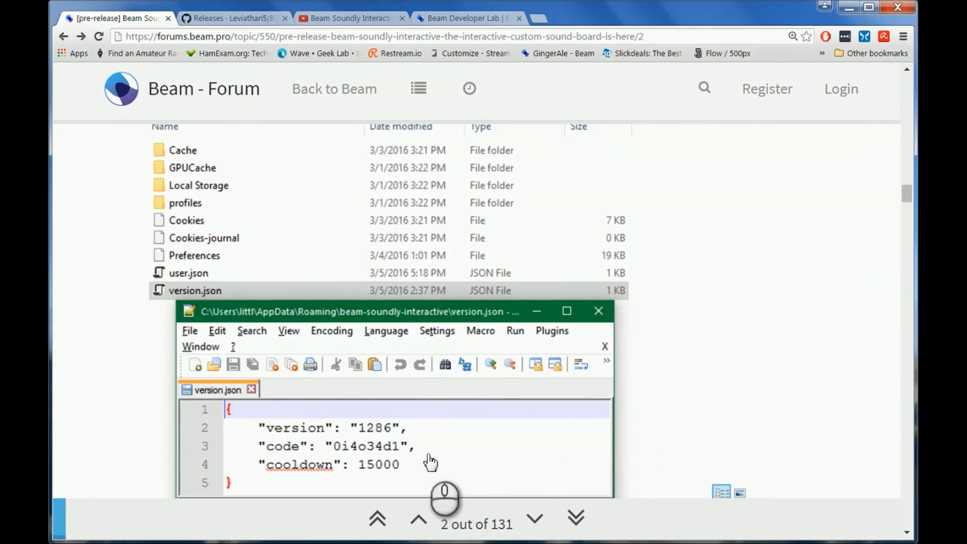
Step: In Windows Explorer, open the beam-soundly-interactive folder inside the user profile's AppData\Roaming folder on Local Disk (C:)
mouse_move(68, 543)
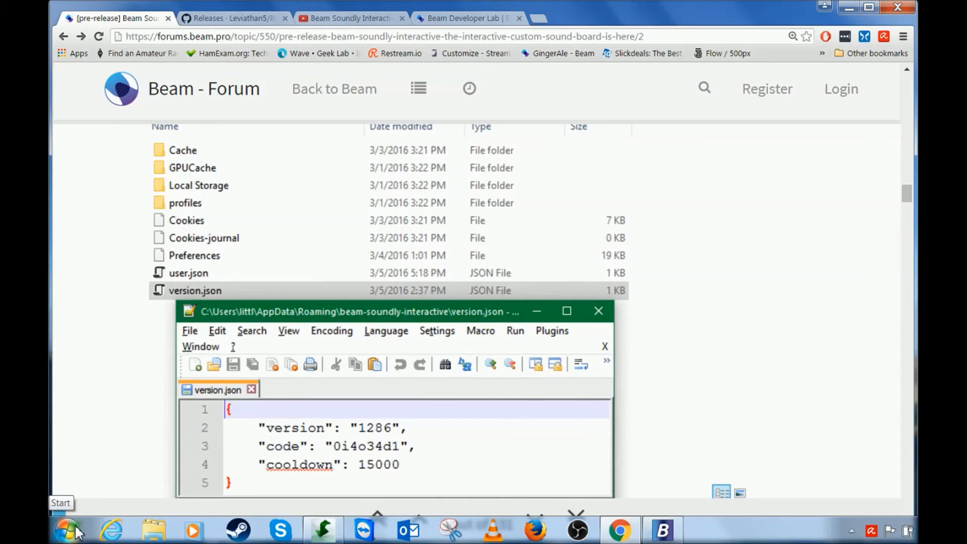
click(147, 530)
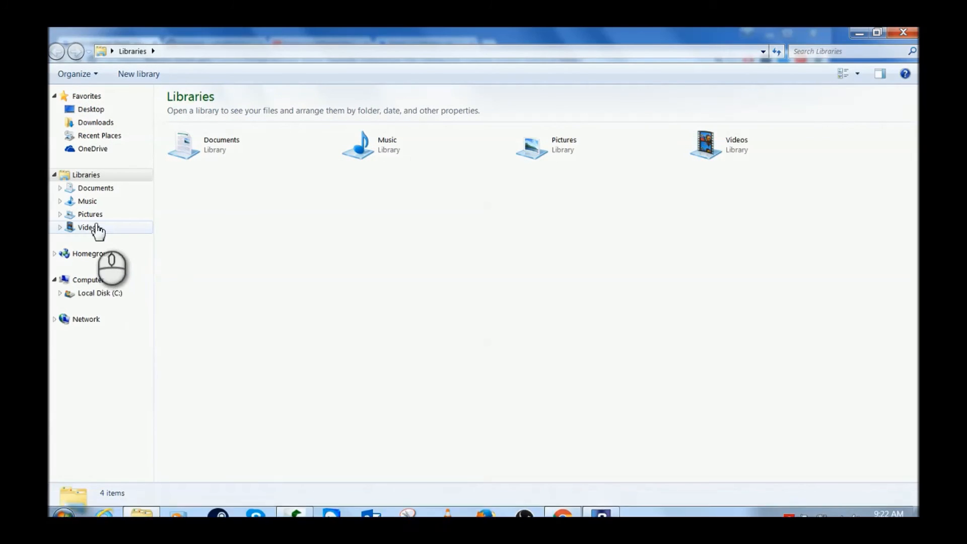
click(87, 297)
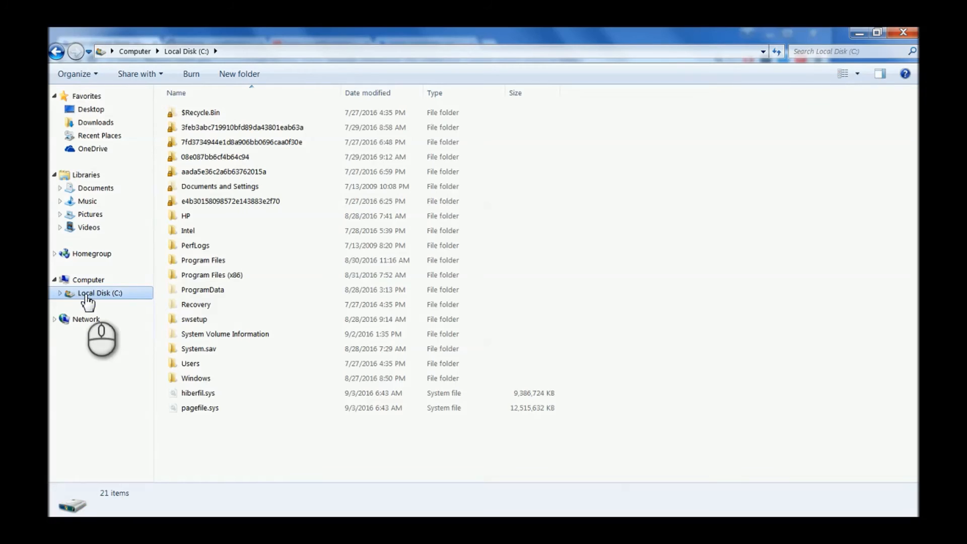
double_click(184, 363)
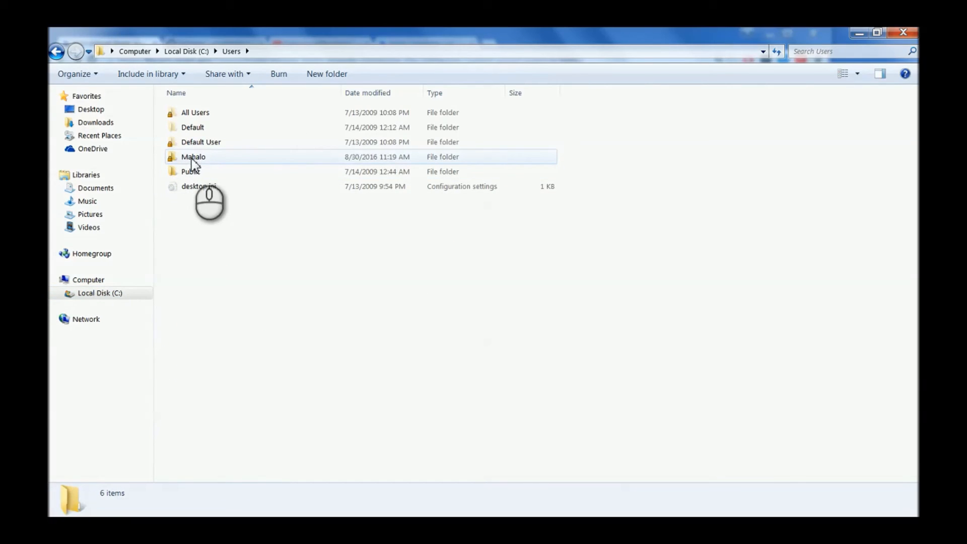
double_click(192, 157)
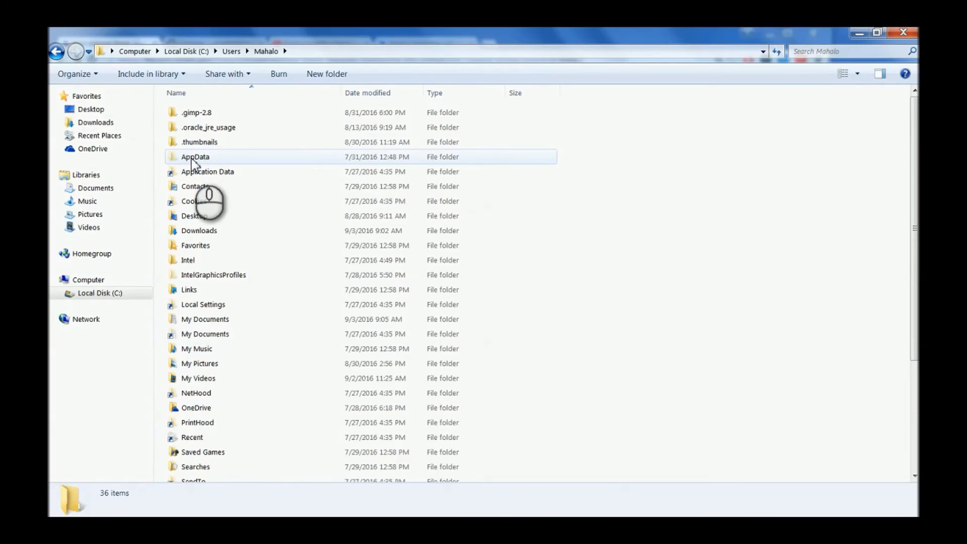
double_click(192, 158)
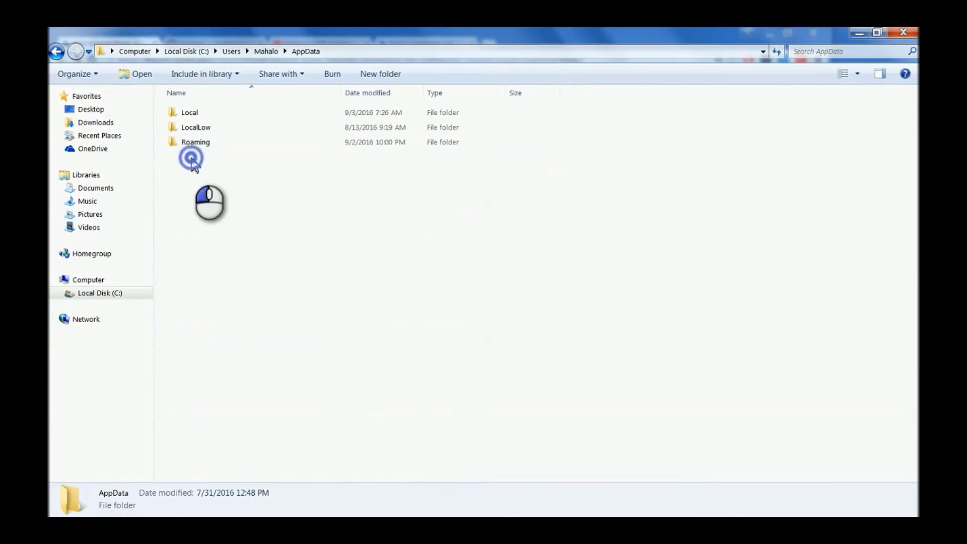
double_click(194, 144)
double_click(197, 172)
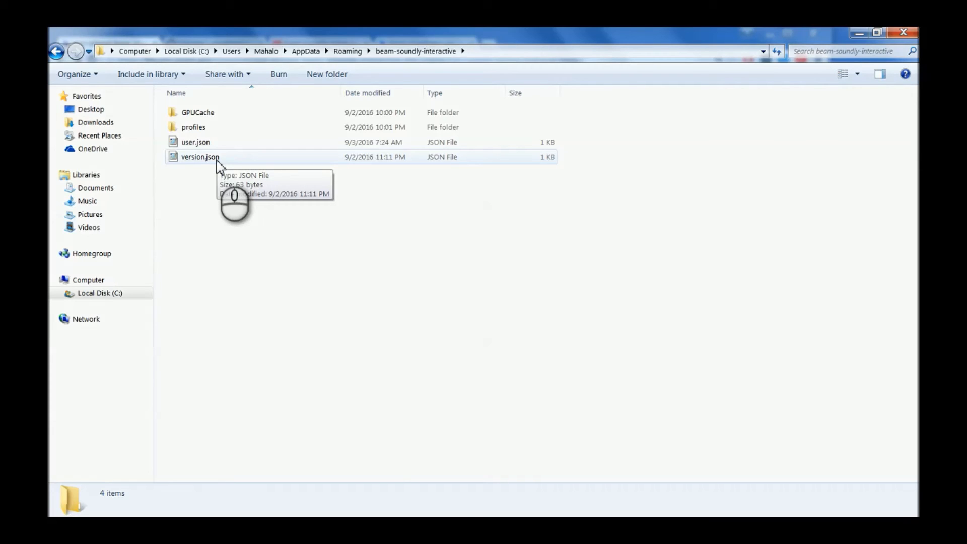
Step: Look at the program choices for opening version.json, cancel without opening the file, and close the folder window
right_click(218, 164)
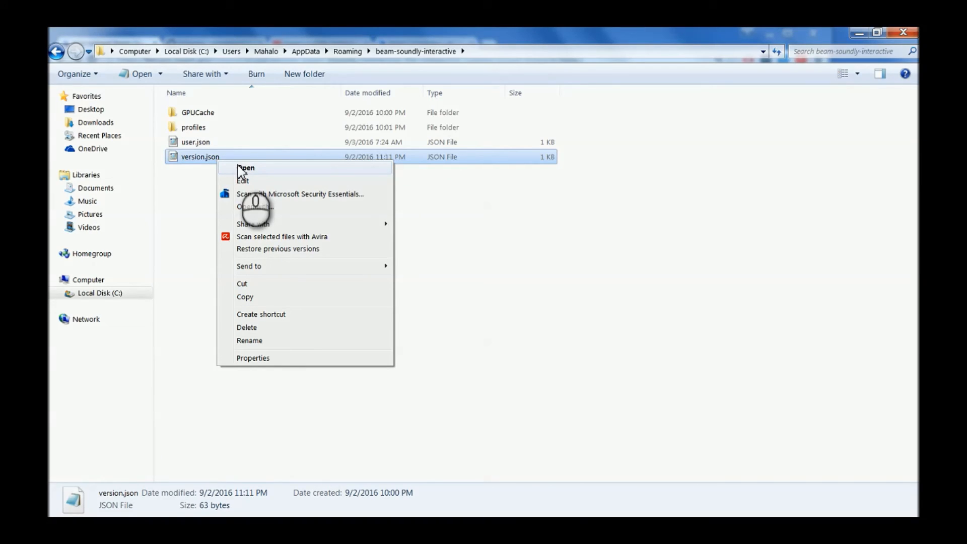
click(261, 207)
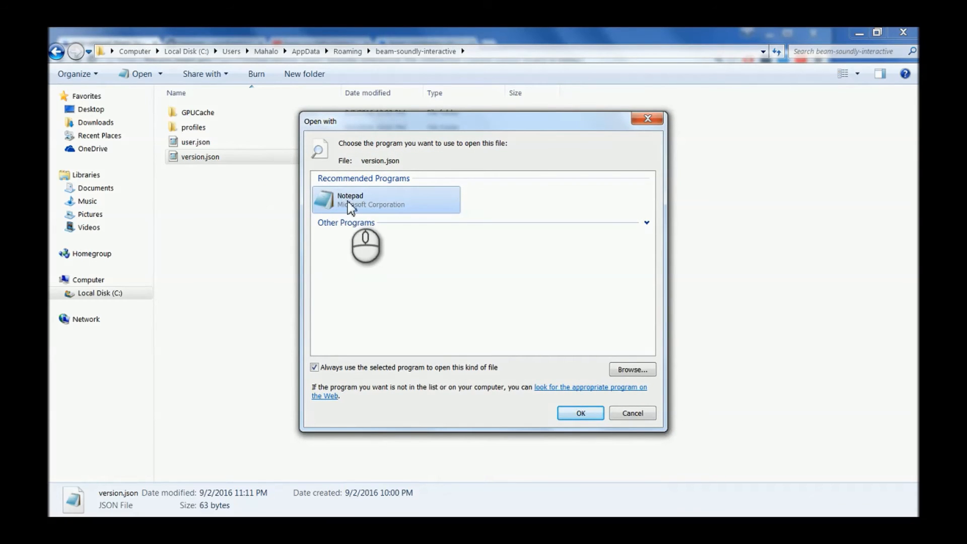
click(625, 413)
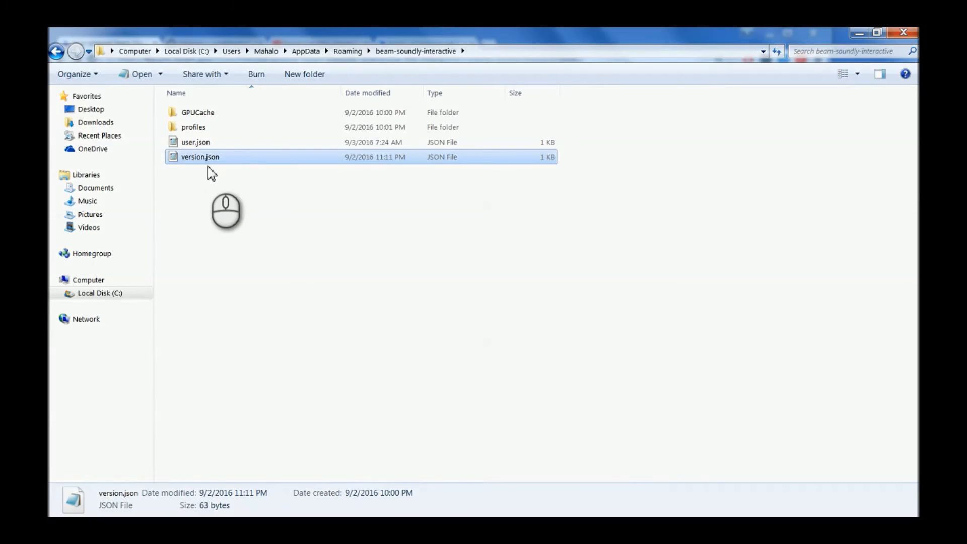
right_click(230, 162)
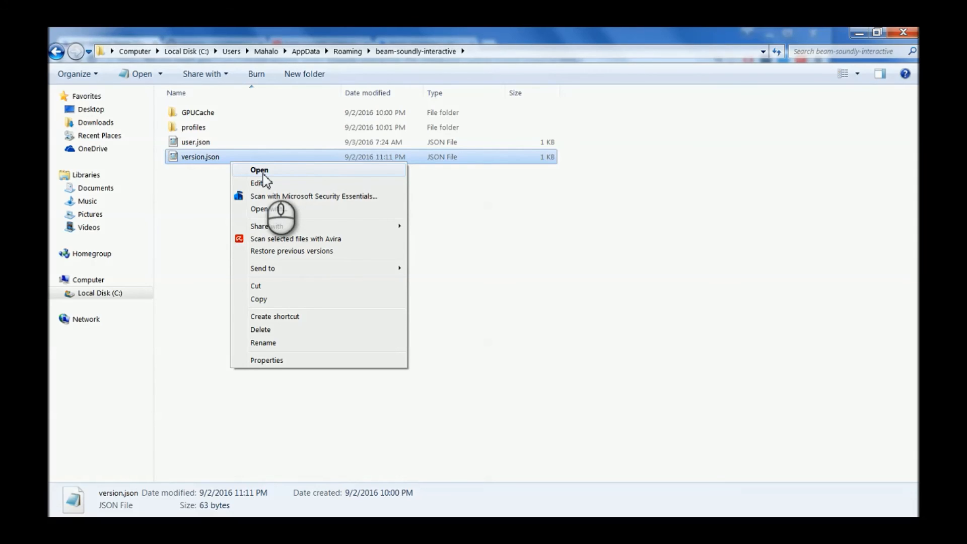
click(479, 214)
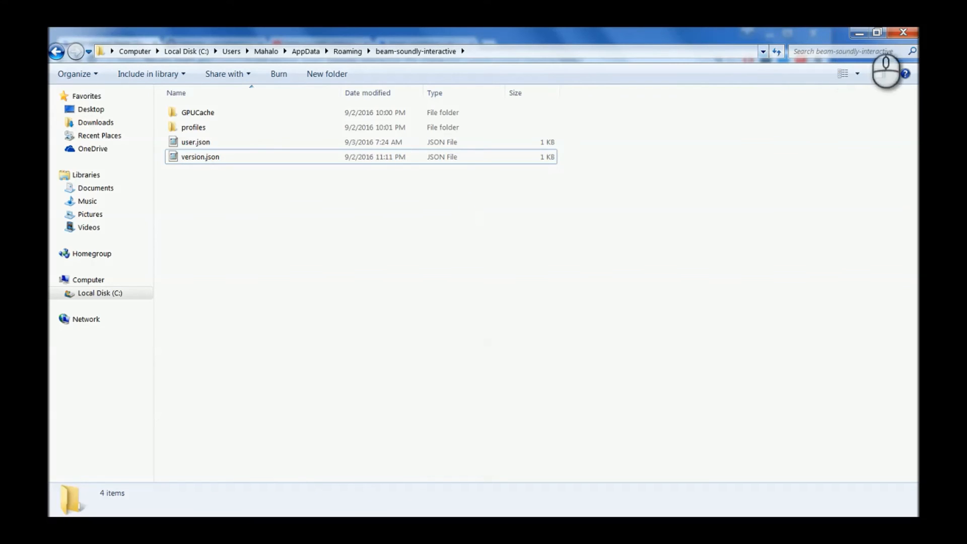
click(900, 35)
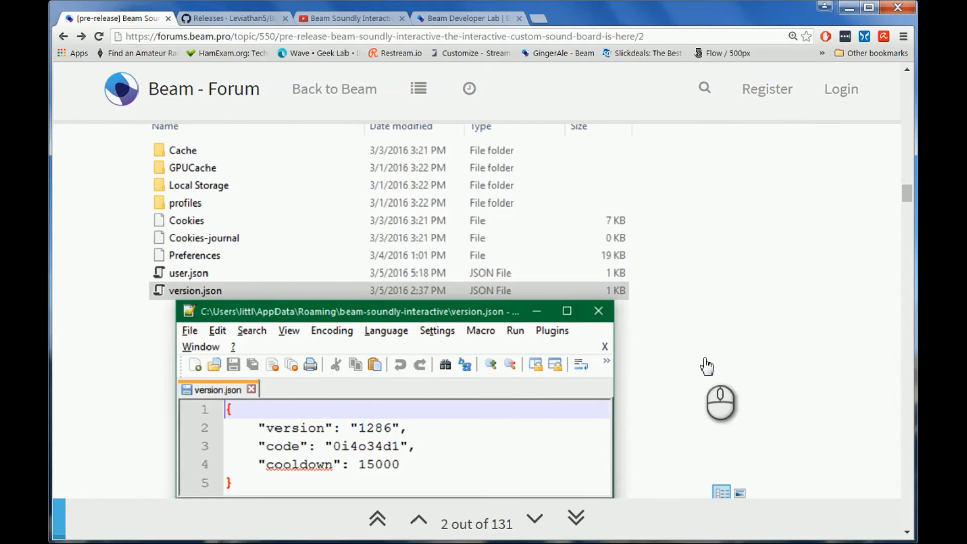
Step: Review the forum guide from the report interval and button settings through sharing, version.json, saving and connecting the app
scroll(708, 367, down, 3)
scroll(723, 373, up, 1)
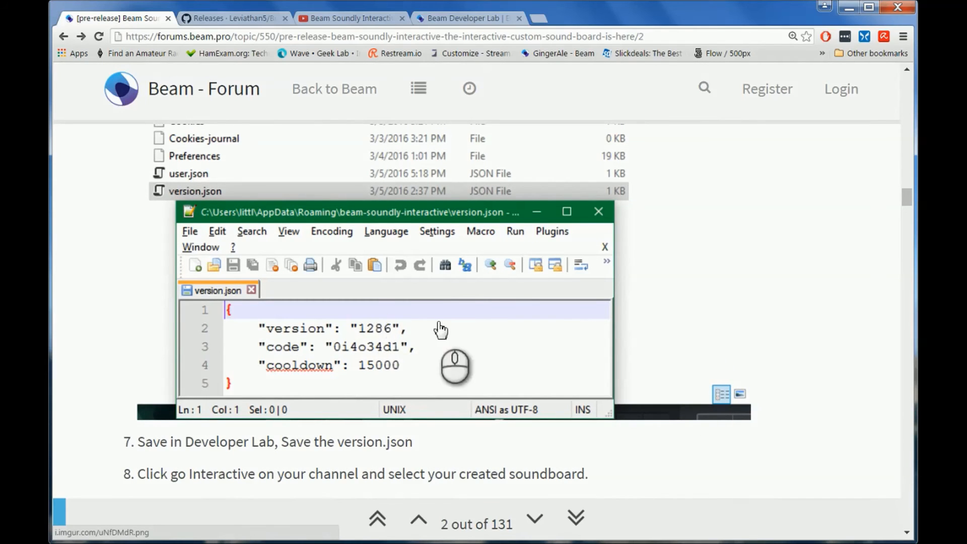
scroll(683, 270, up, 10)
scroll(685, 270, down, 1)
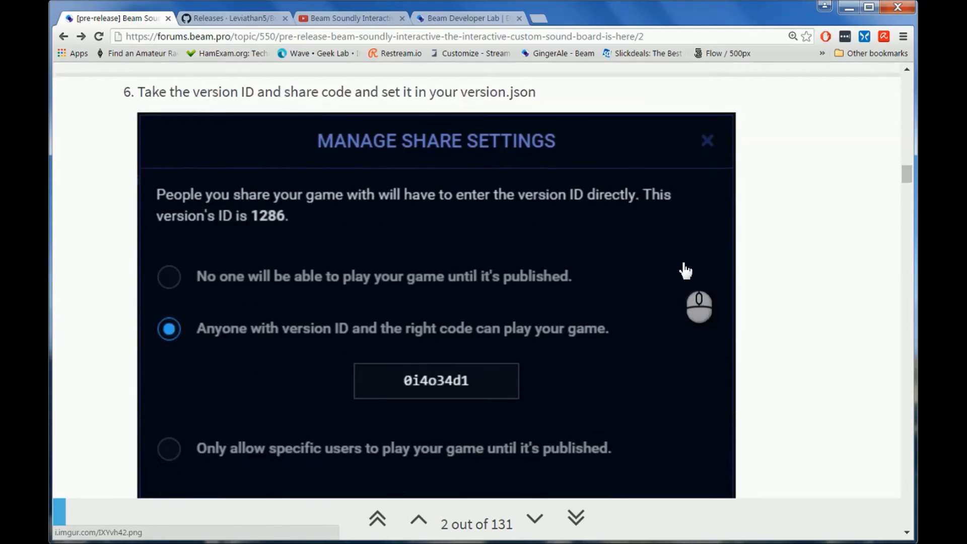
scroll(685, 270, down, 1)
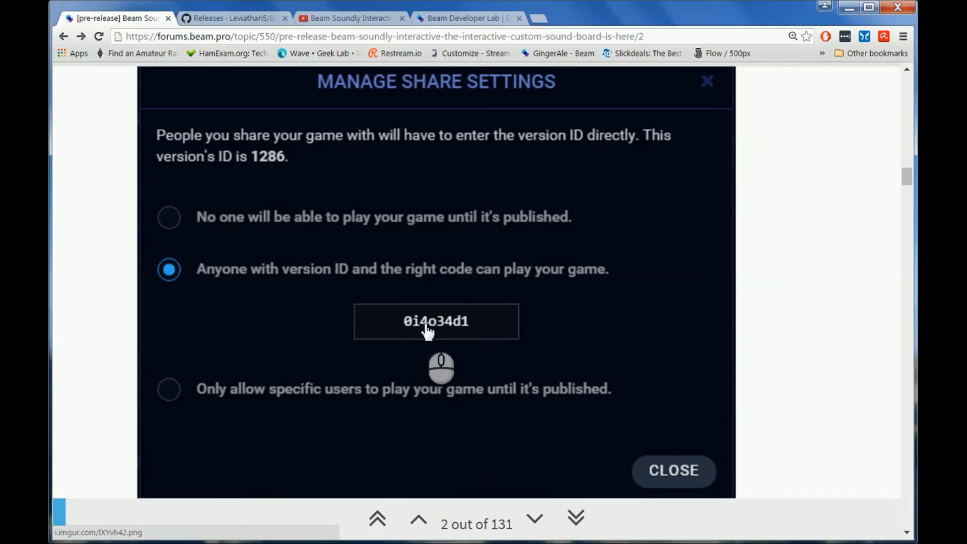
scroll(504, 349, down, 7)
scroll(504, 350, down, 4)
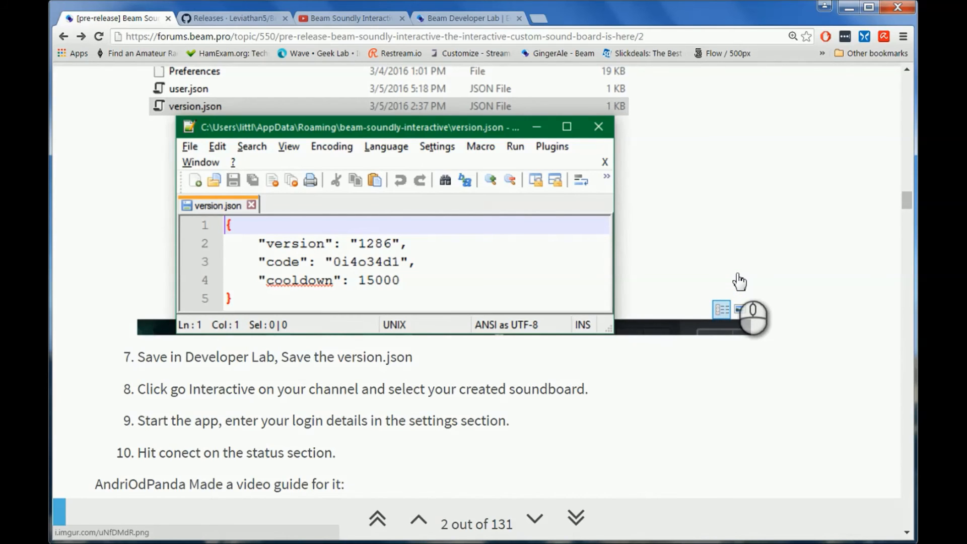
scroll(739, 281, up, 10)
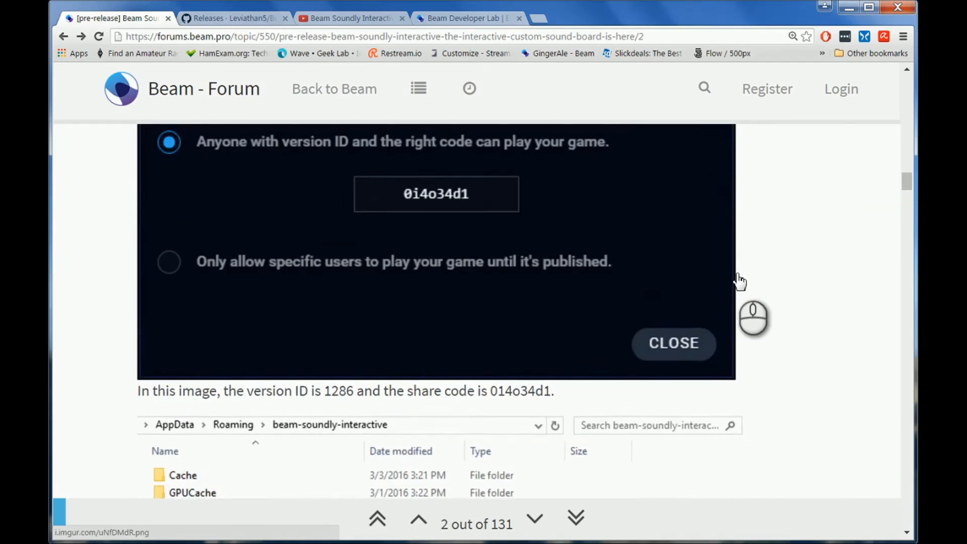
scroll(740, 281, up, 10)
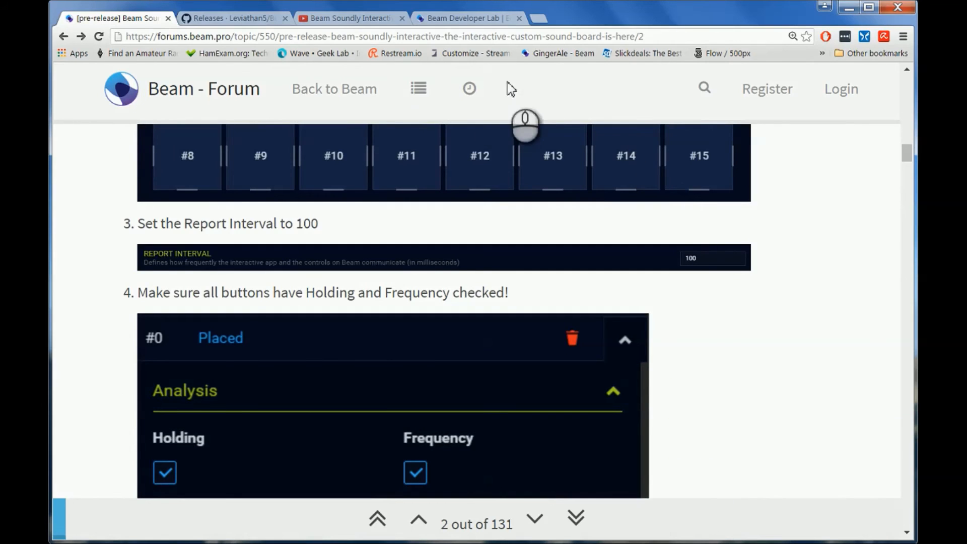
Step: Go from the Developer Lab to the streamer's own channel page and browse its interactive games without selecting one
click(448, 18)
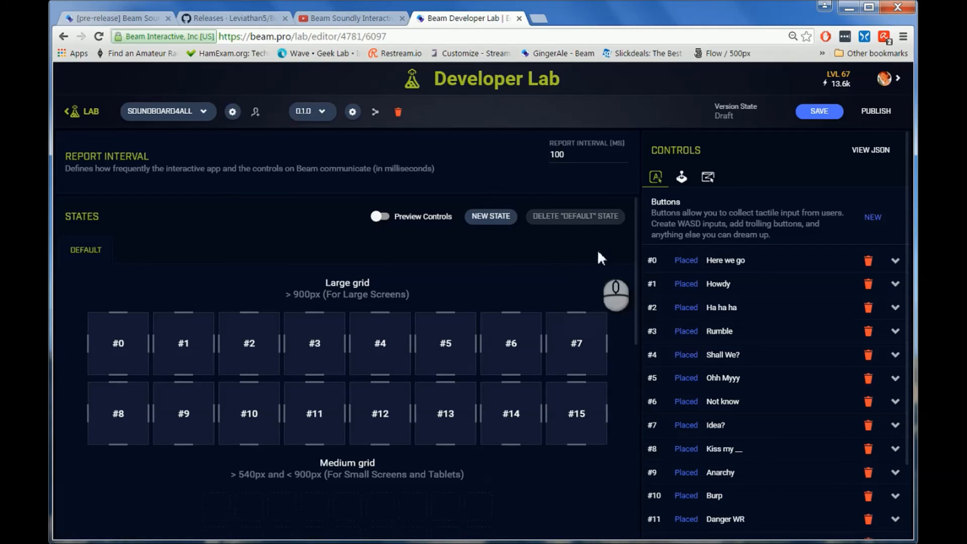
click(885, 80)
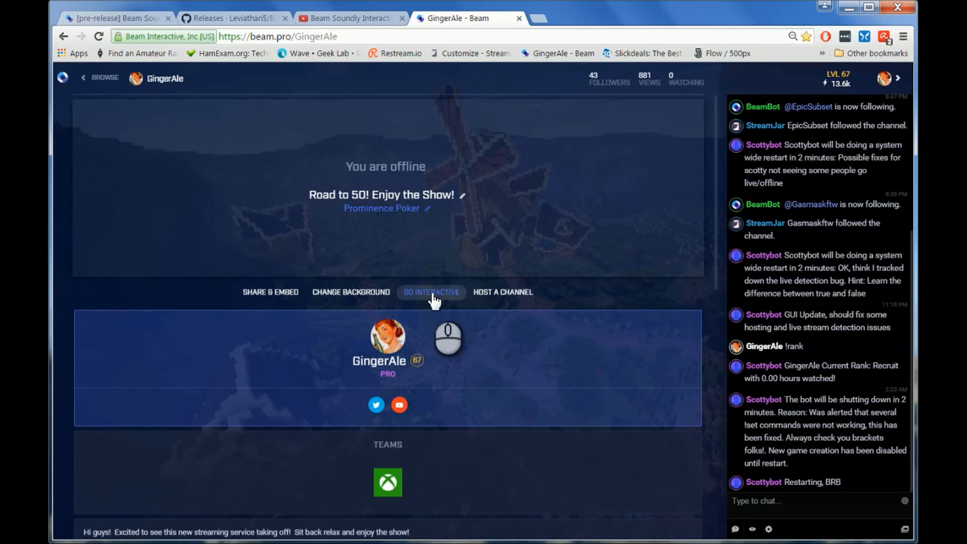
click(432, 293)
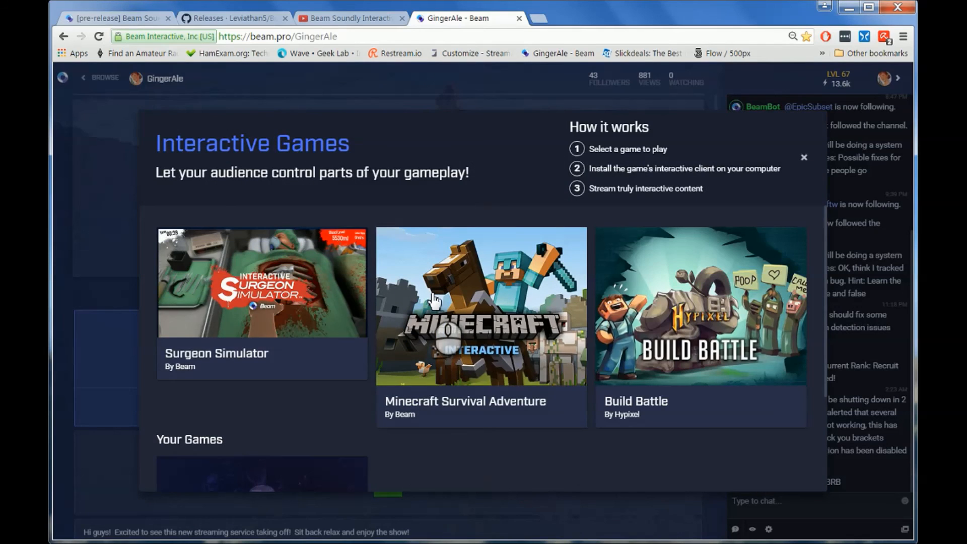
scroll(528, 367, down, 3)
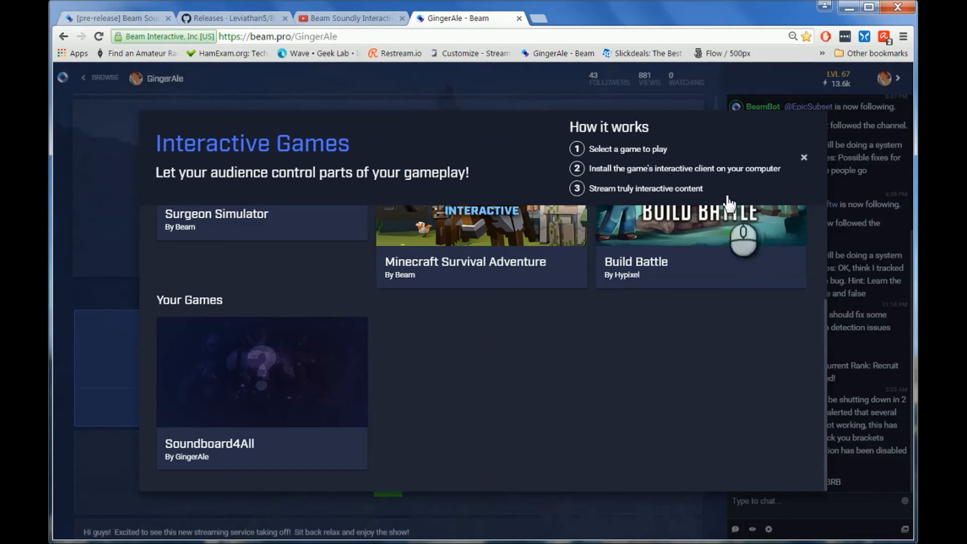
click(805, 157)
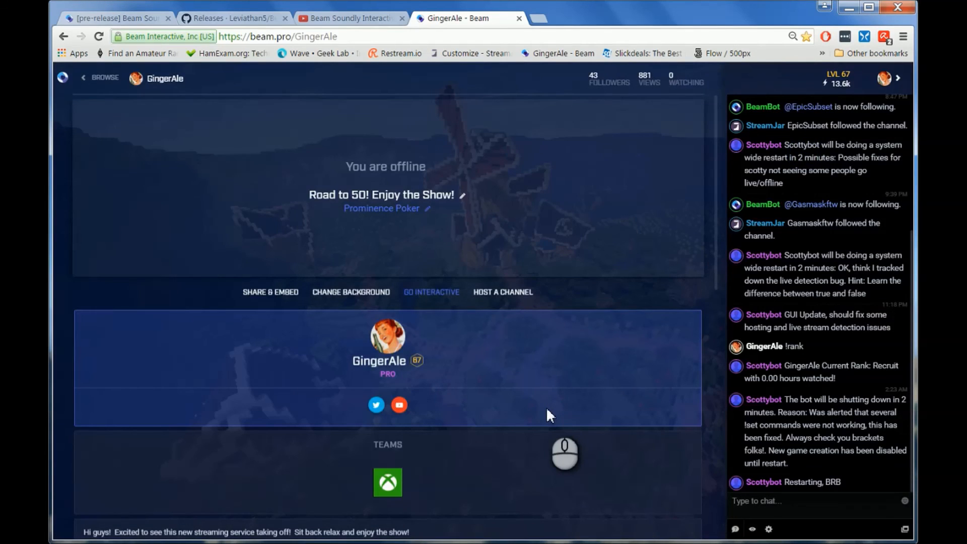
scroll(549, 418, down, 4)
scroll(556, 436, down, 4)
scroll(556, 437, up, 9)
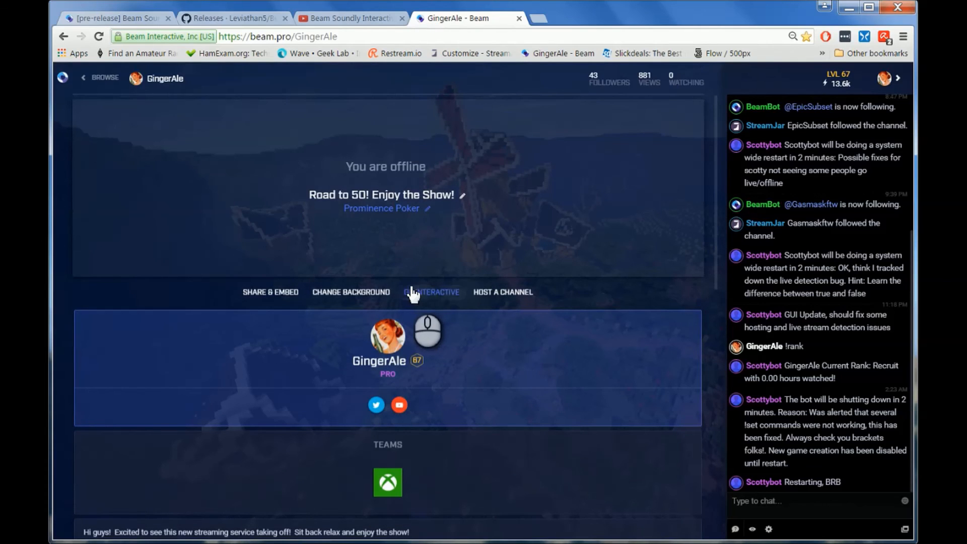
Step: Go interactive on the channel and start playing the Soundboard4All game
click(410, 295)
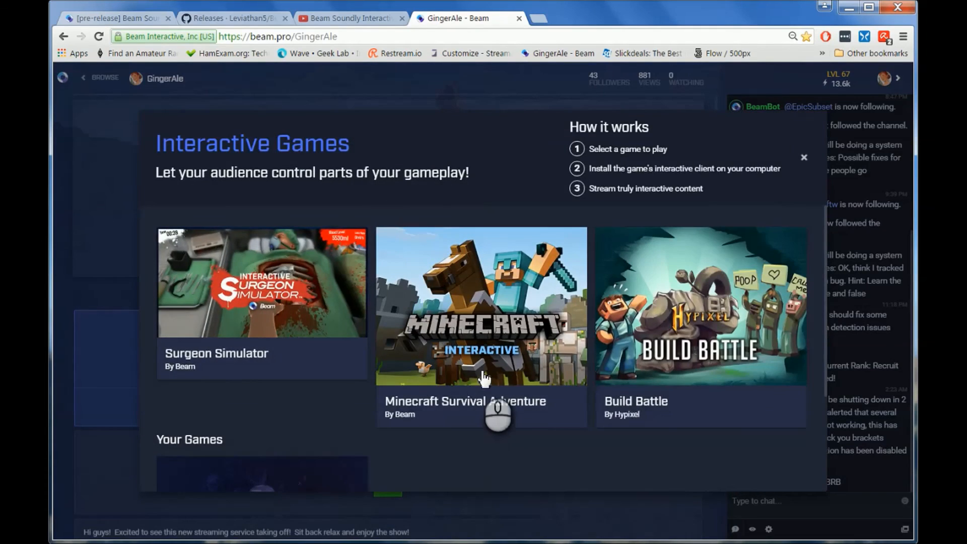
scroll(483, 377, down, 3)
click(308, 368)
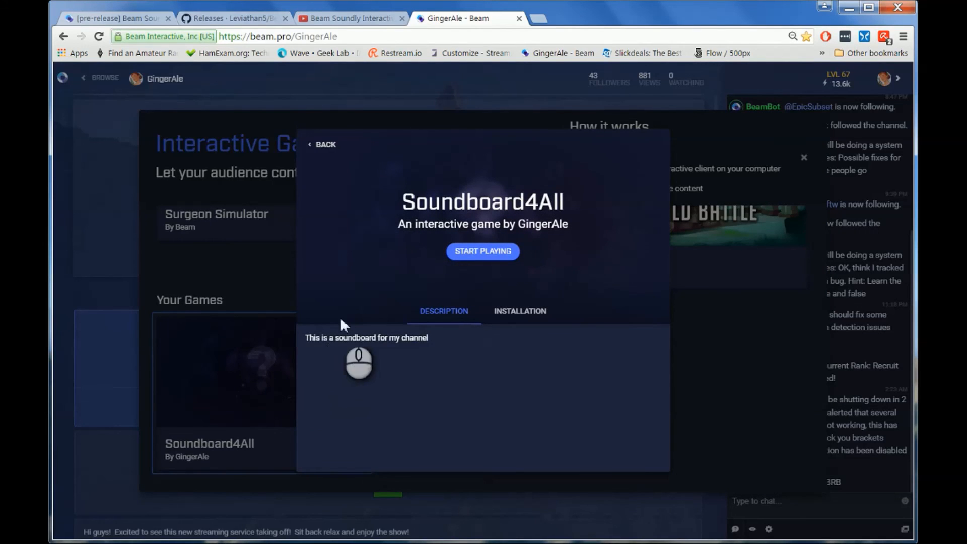
click(484, 254)
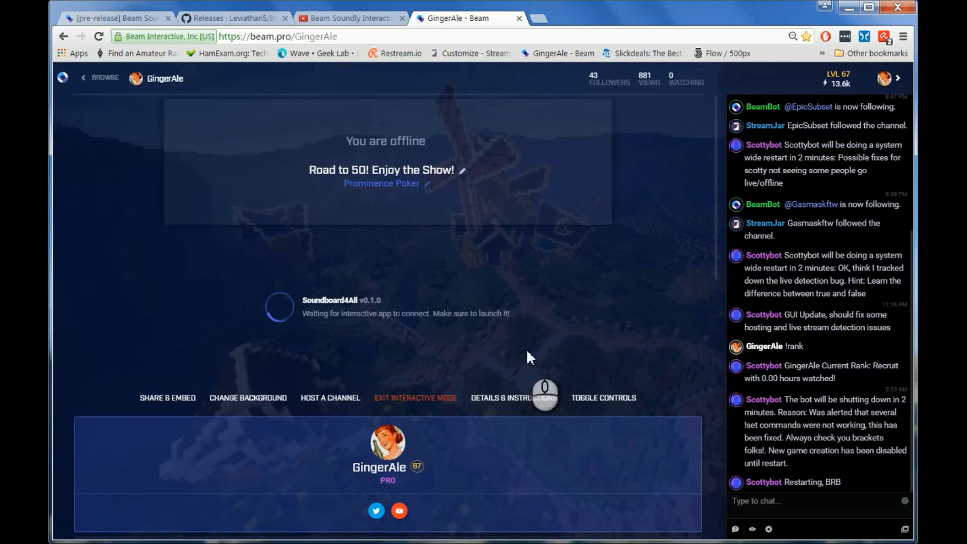
Step: Switch to Beam Soundly Interactive, check the login details in its settings, and connect the app to the channel
mouse_move(577, 542)
click(668, 527)
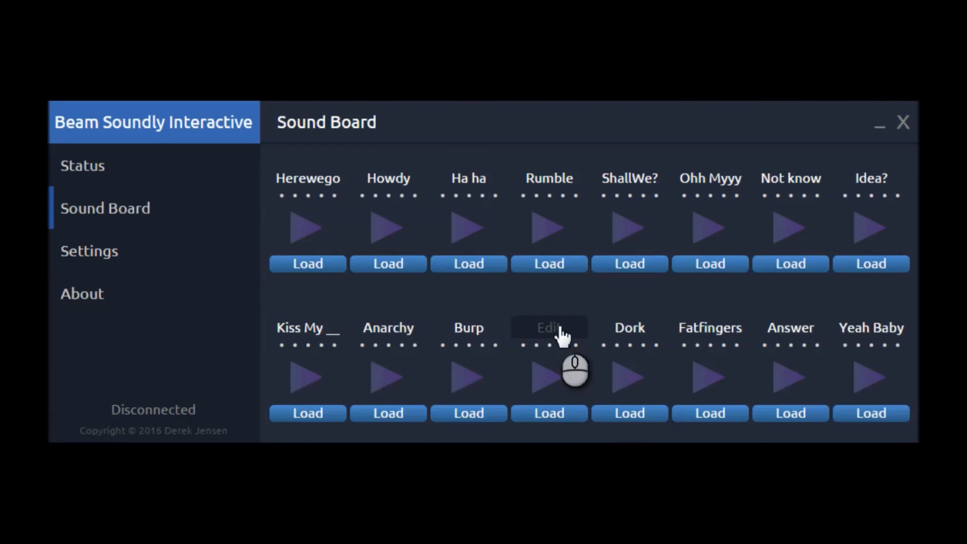
click(102, 256)
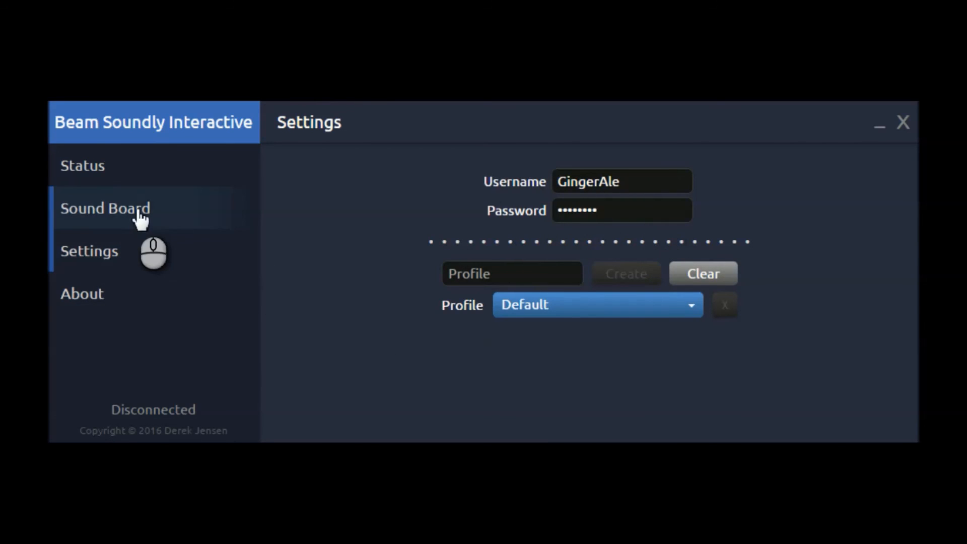
click(129, 174)
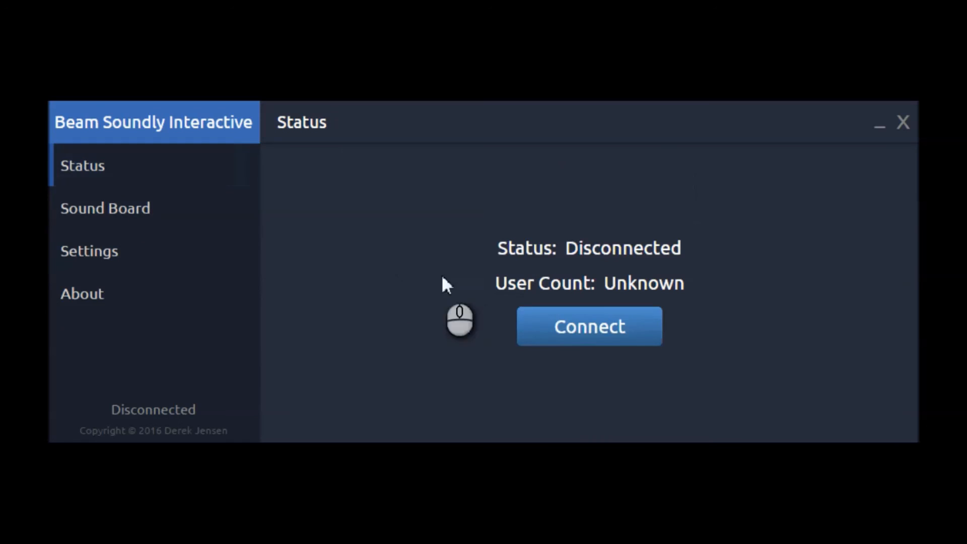
click(578, 327)
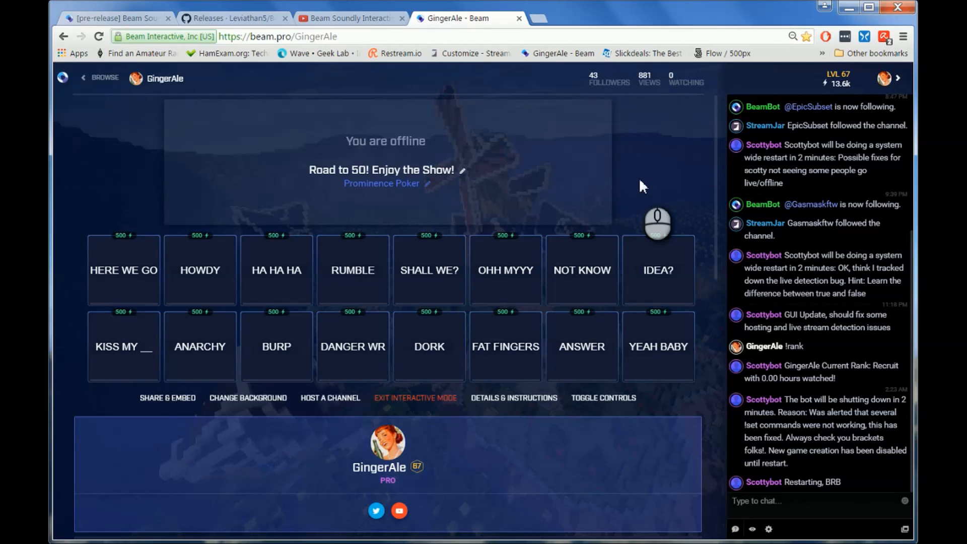
Step: Exit interactive mode on the channel page and disconnect Beam Soundly Interactive from its status page
scroll(640, 186, down, 1)
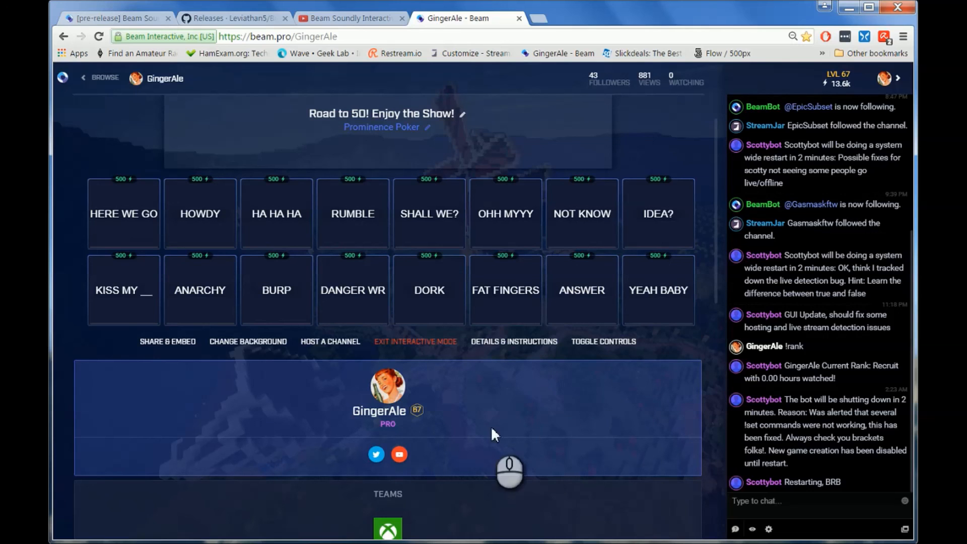
click(407, 345)
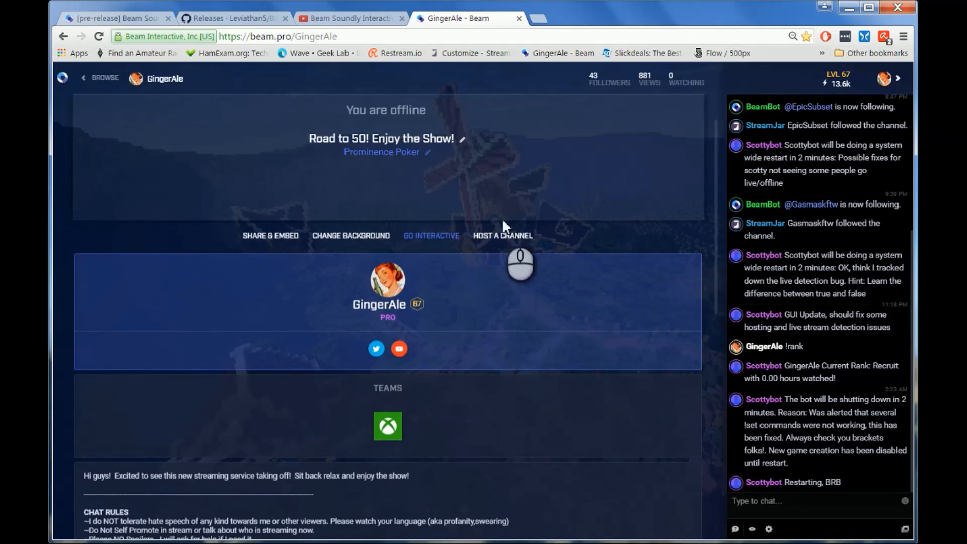
mouse_move(535, 542)
click(664, 530)
click(579, 334)
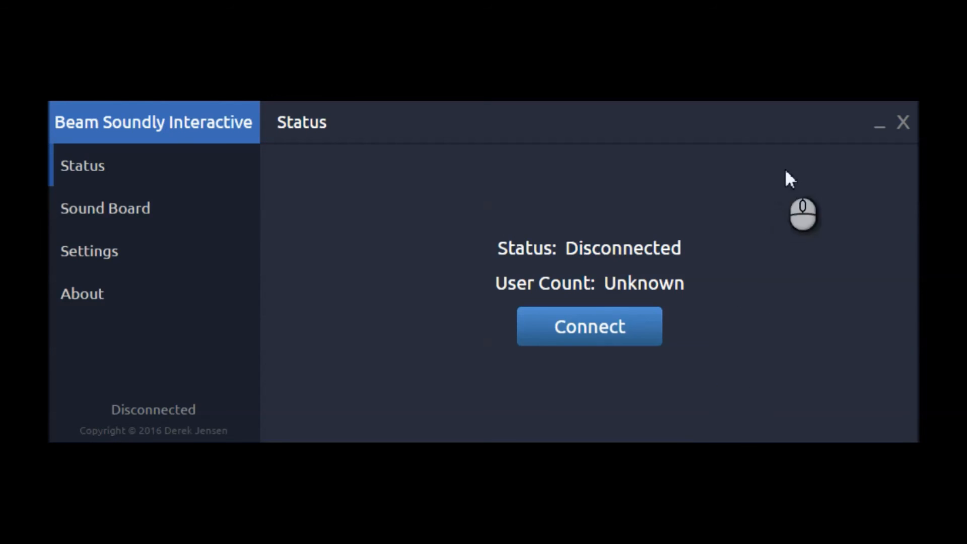